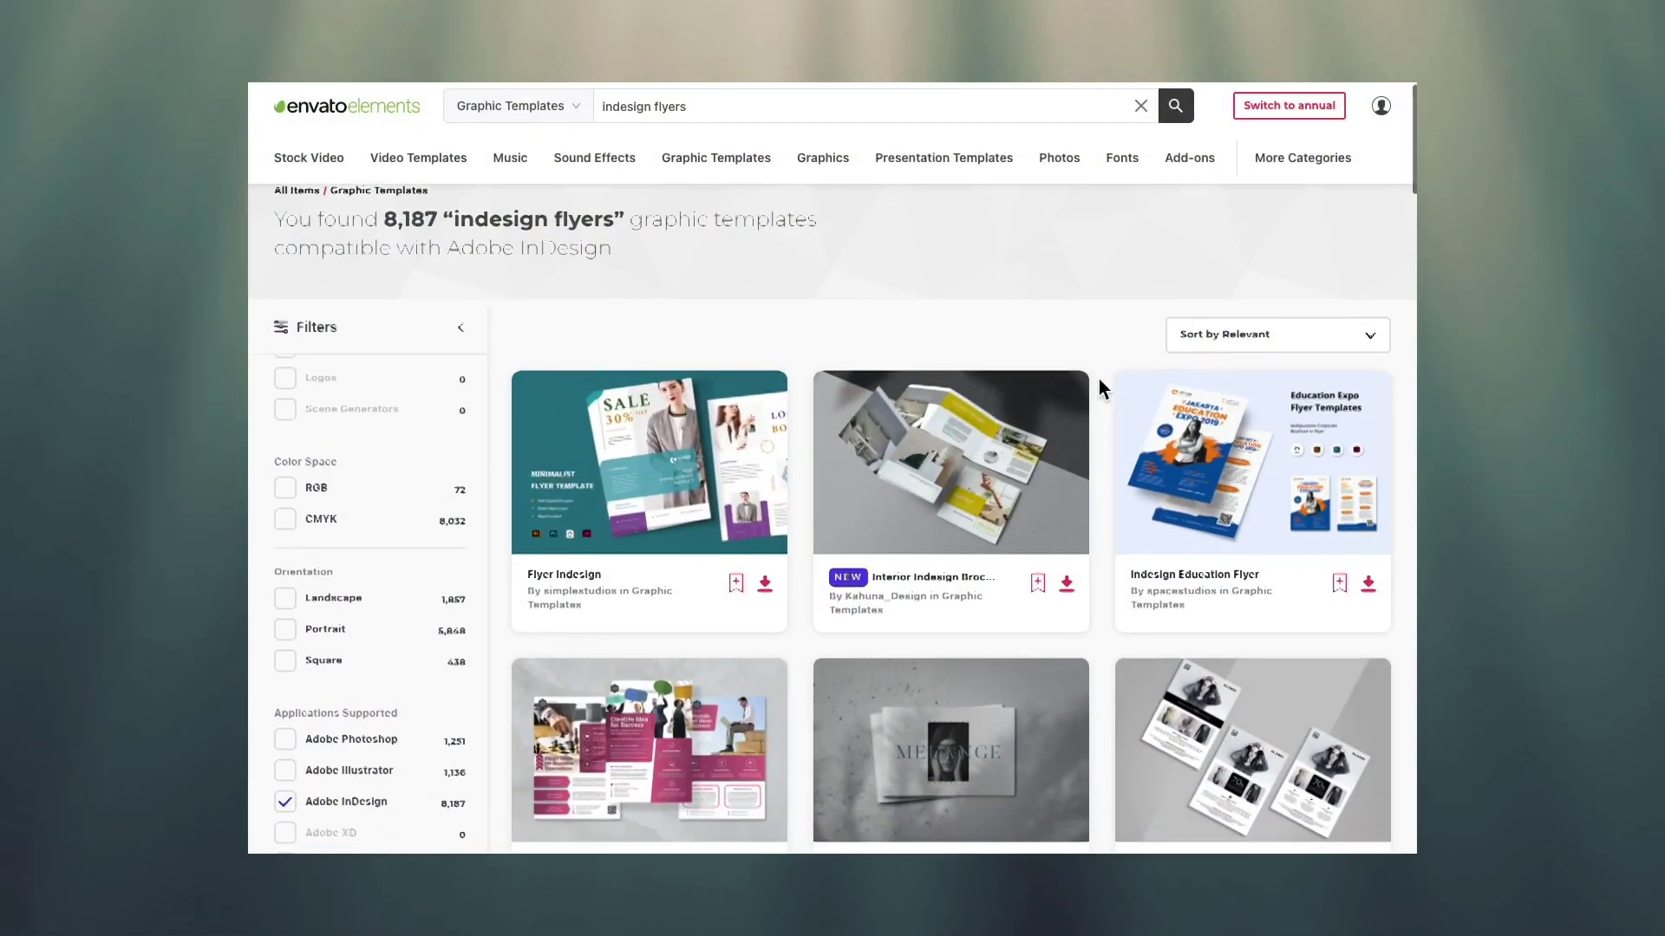
# Browse the InDesign flyer template results on Envato Elements to examine the available flyer and brochure designs.
pyautogui.scroll(-5, 1099, 379)
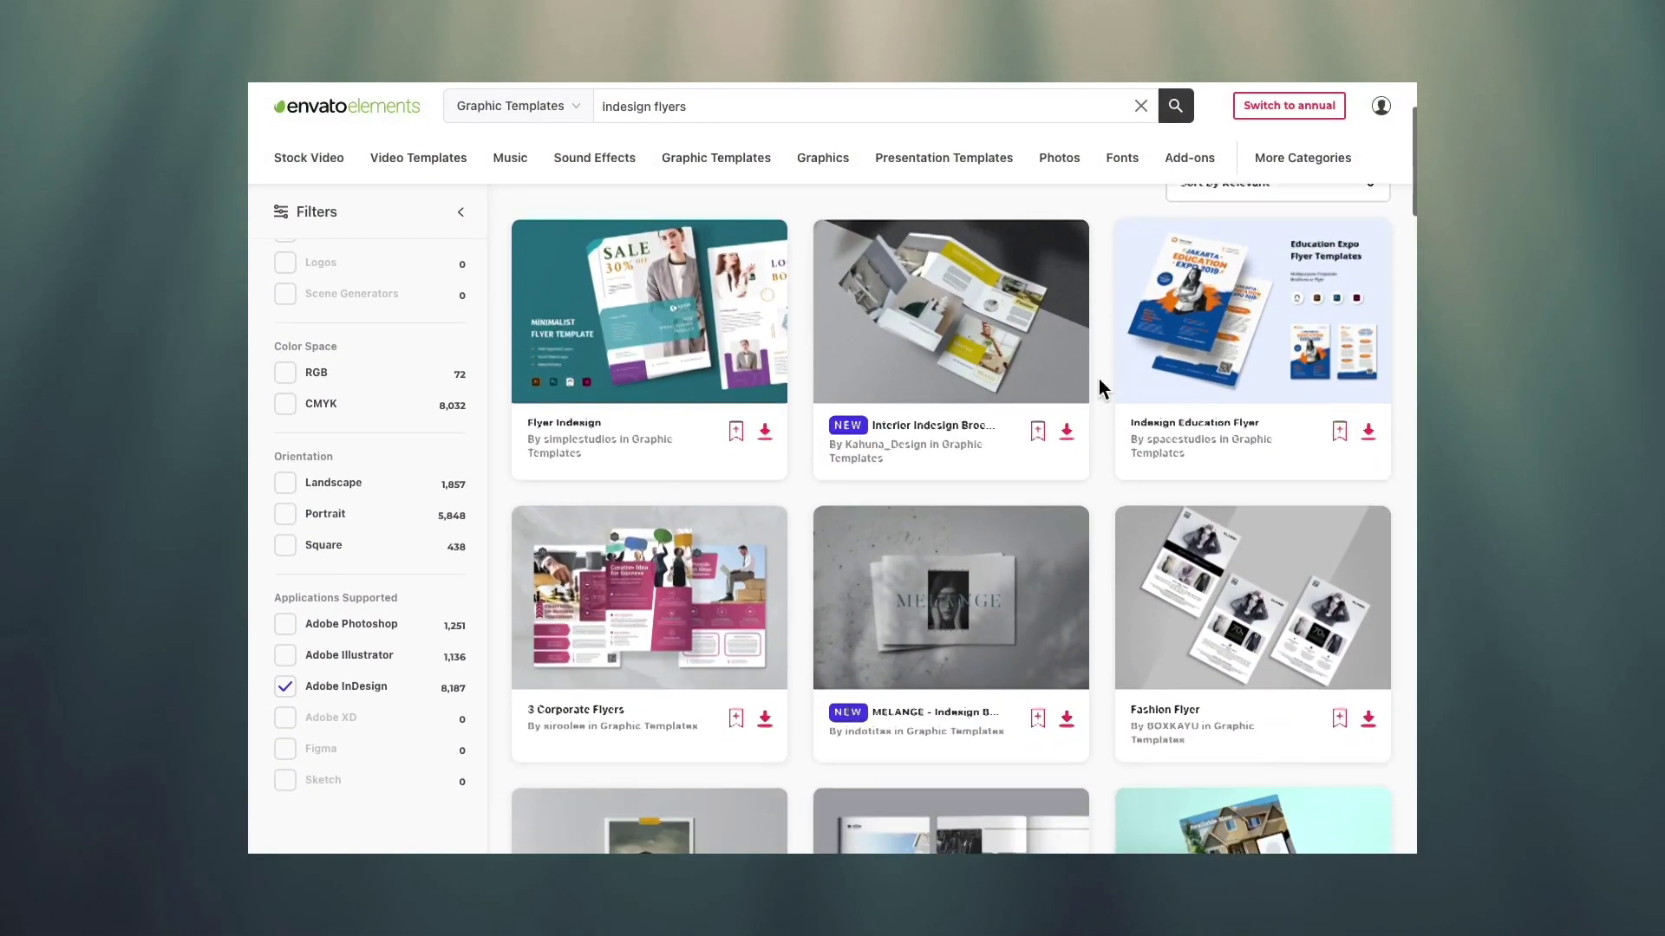
pyautogui.scroll(-5, 1099, 379)
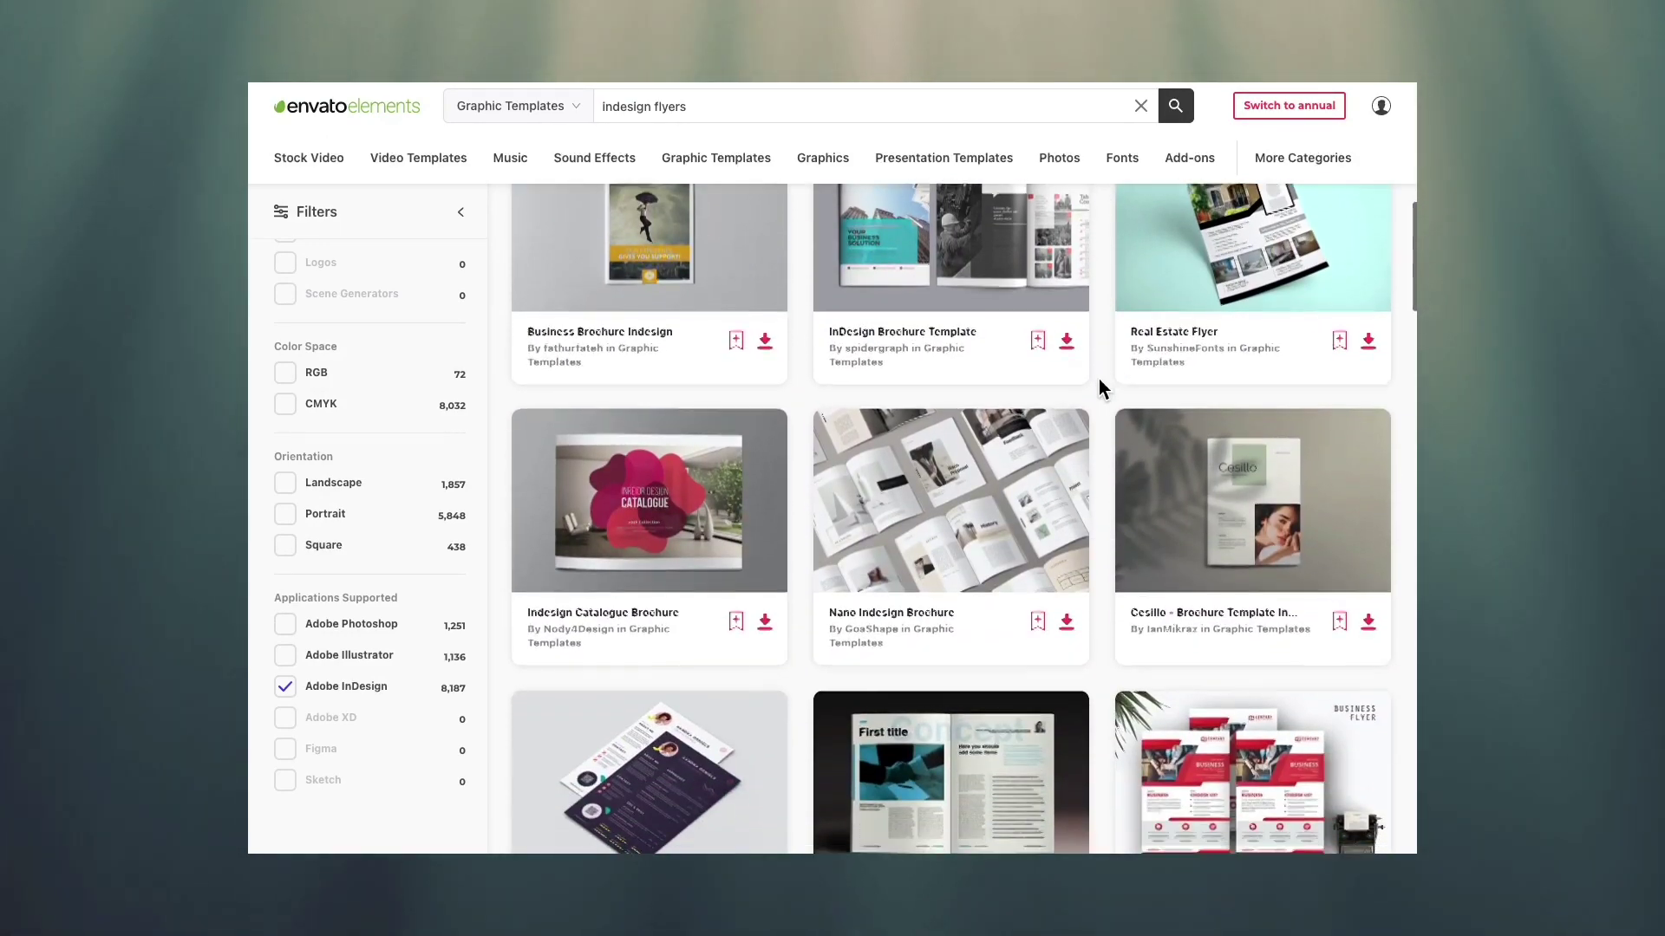
pyautogui.scroll(-3, 1100, 380)
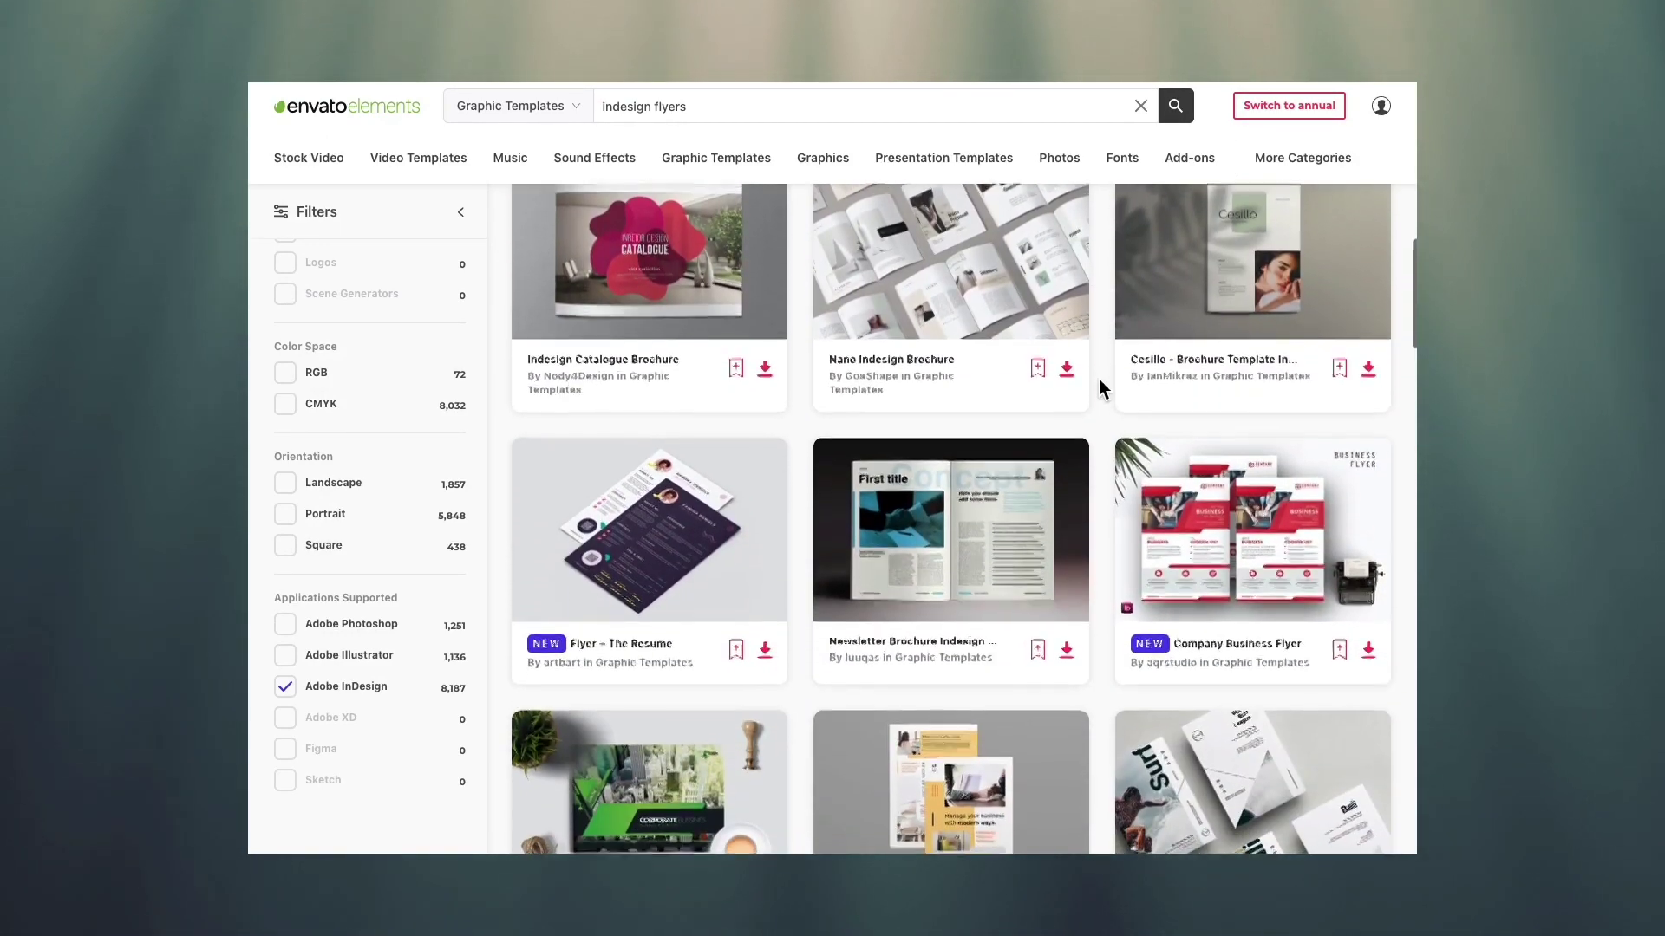
pyautogui.scroll(-5, 1100, 386)
pyautogui.scroll(-4, 1099, 378)
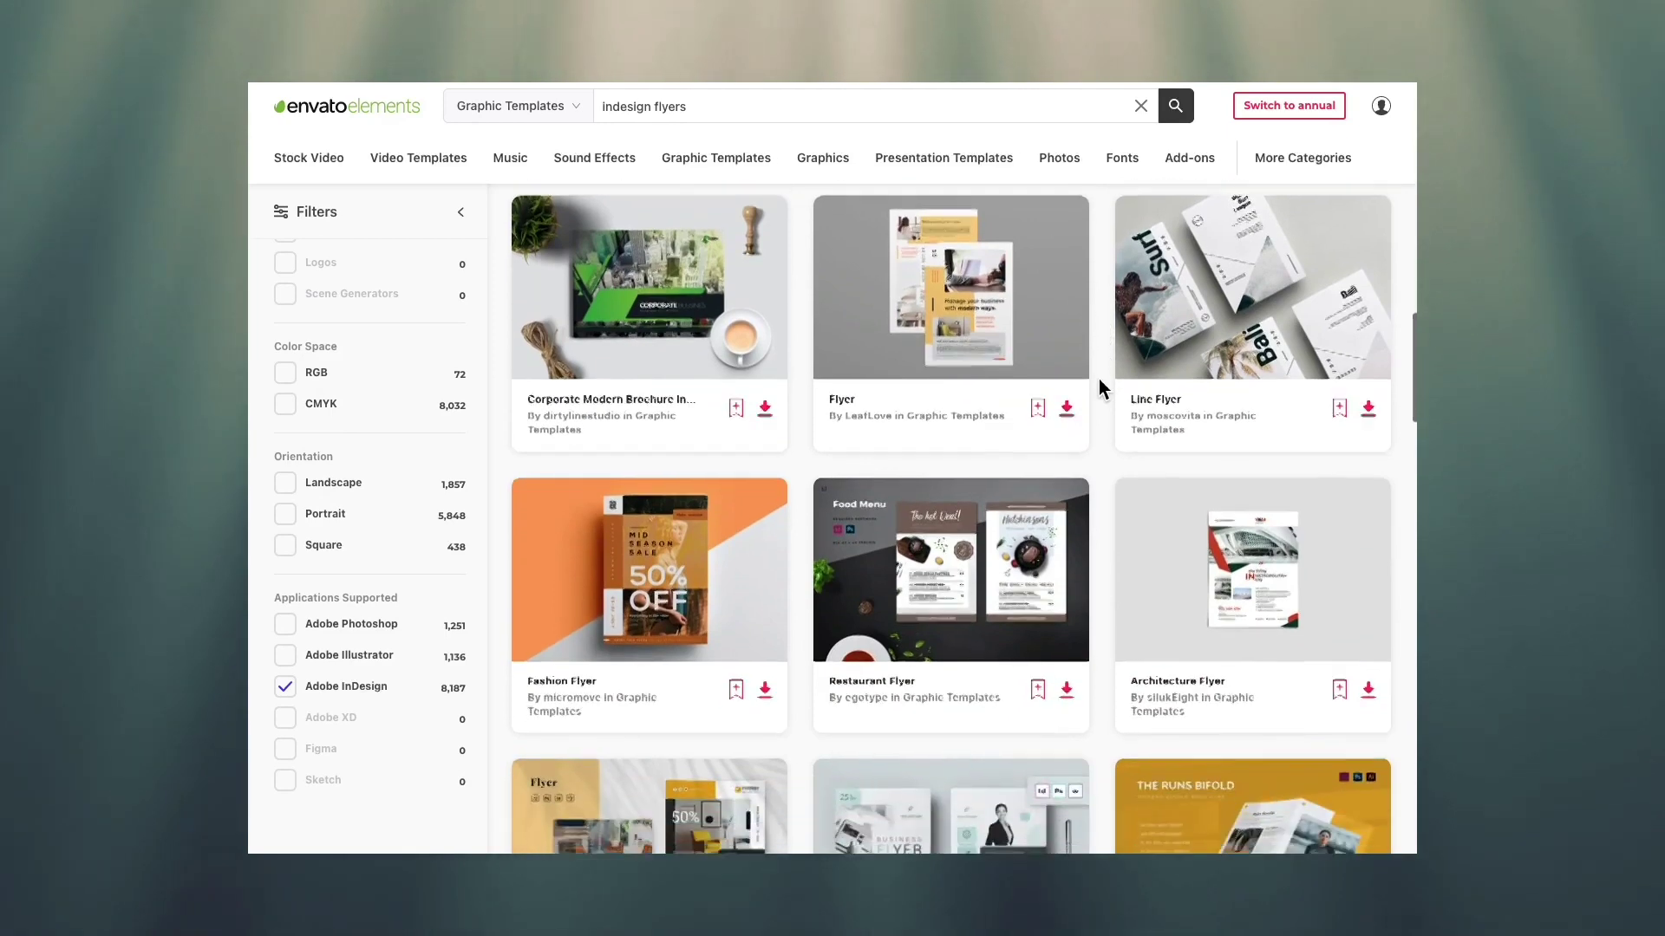
pyautogui.scroll(-3, 1099, 378)
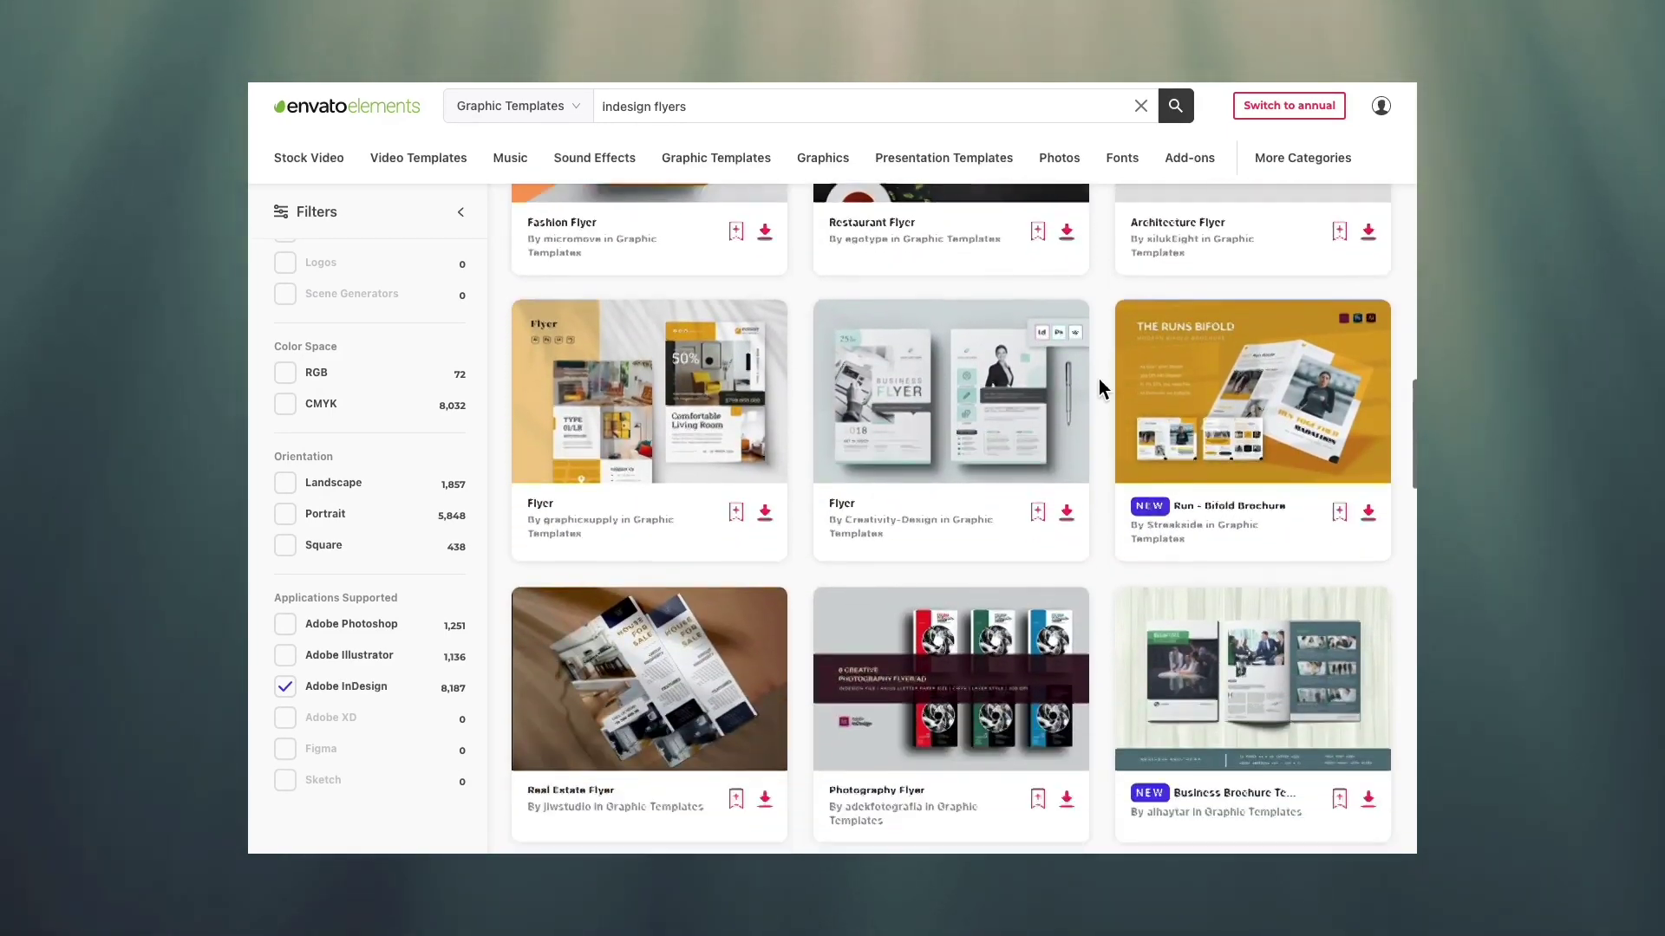
pyautogui.scroll(-1, 1100, 378)
pyautogui.scroll(-5, 1099, 378)
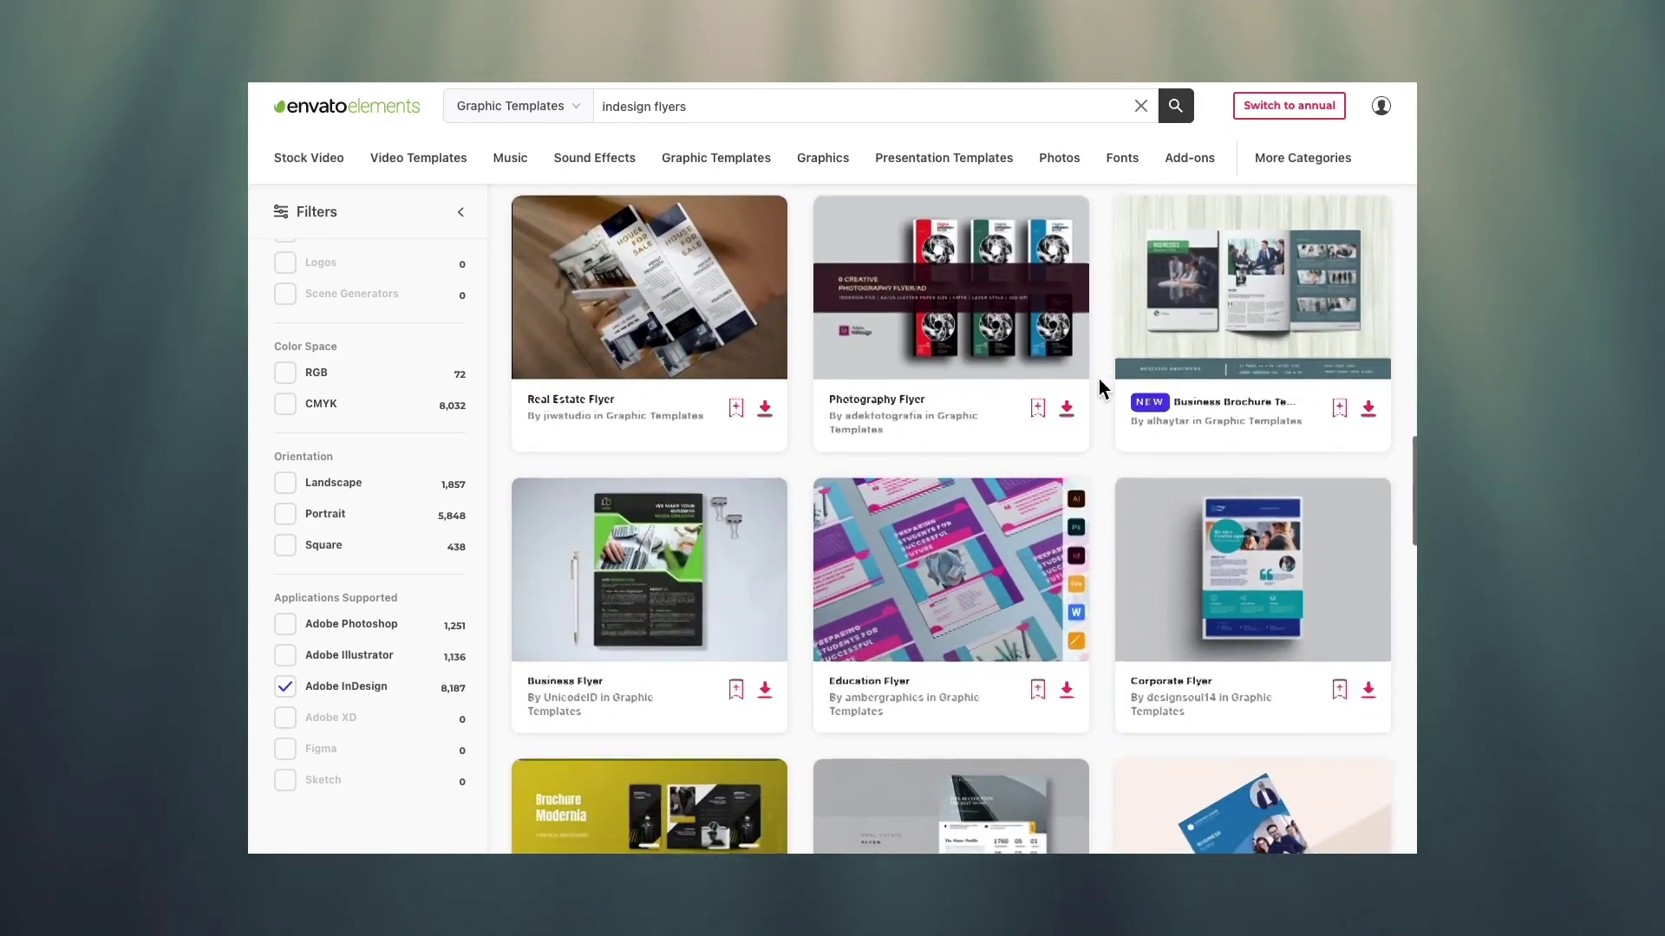
pyautogui.scroll(-1, 1100, 378)
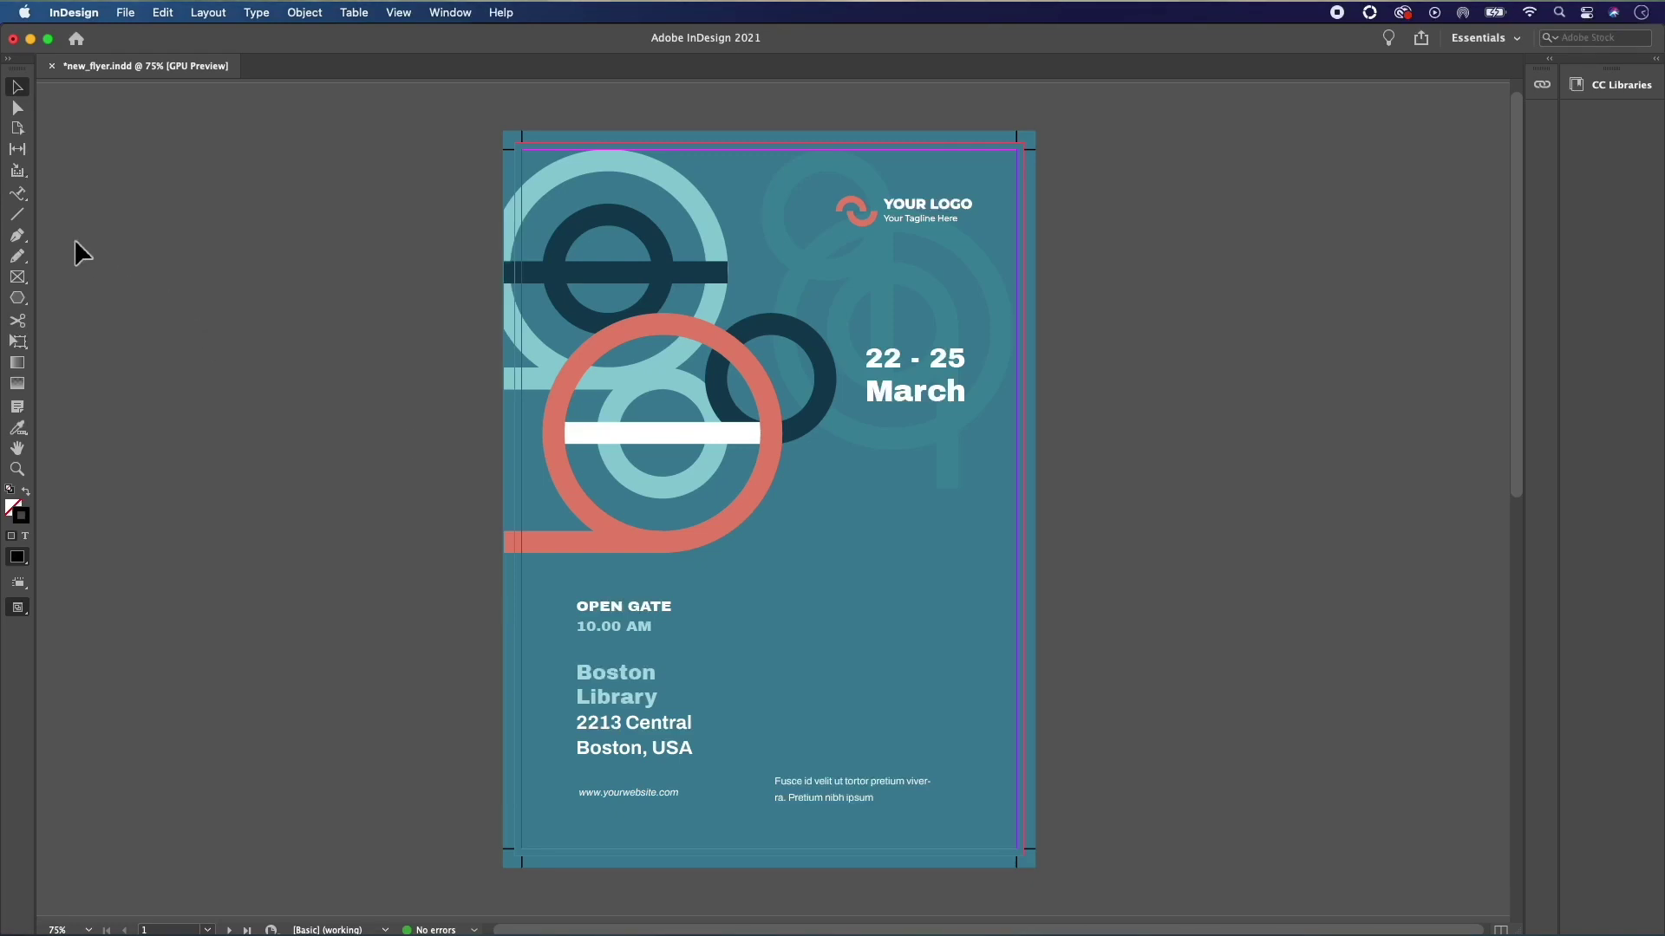
# Draw an open, gently S-curved path rising across the empty area above the Fusce paragraph with the Pen tool.
pyautogui.moveTo(26, 240); pyautogui.dragTo(89, 261)
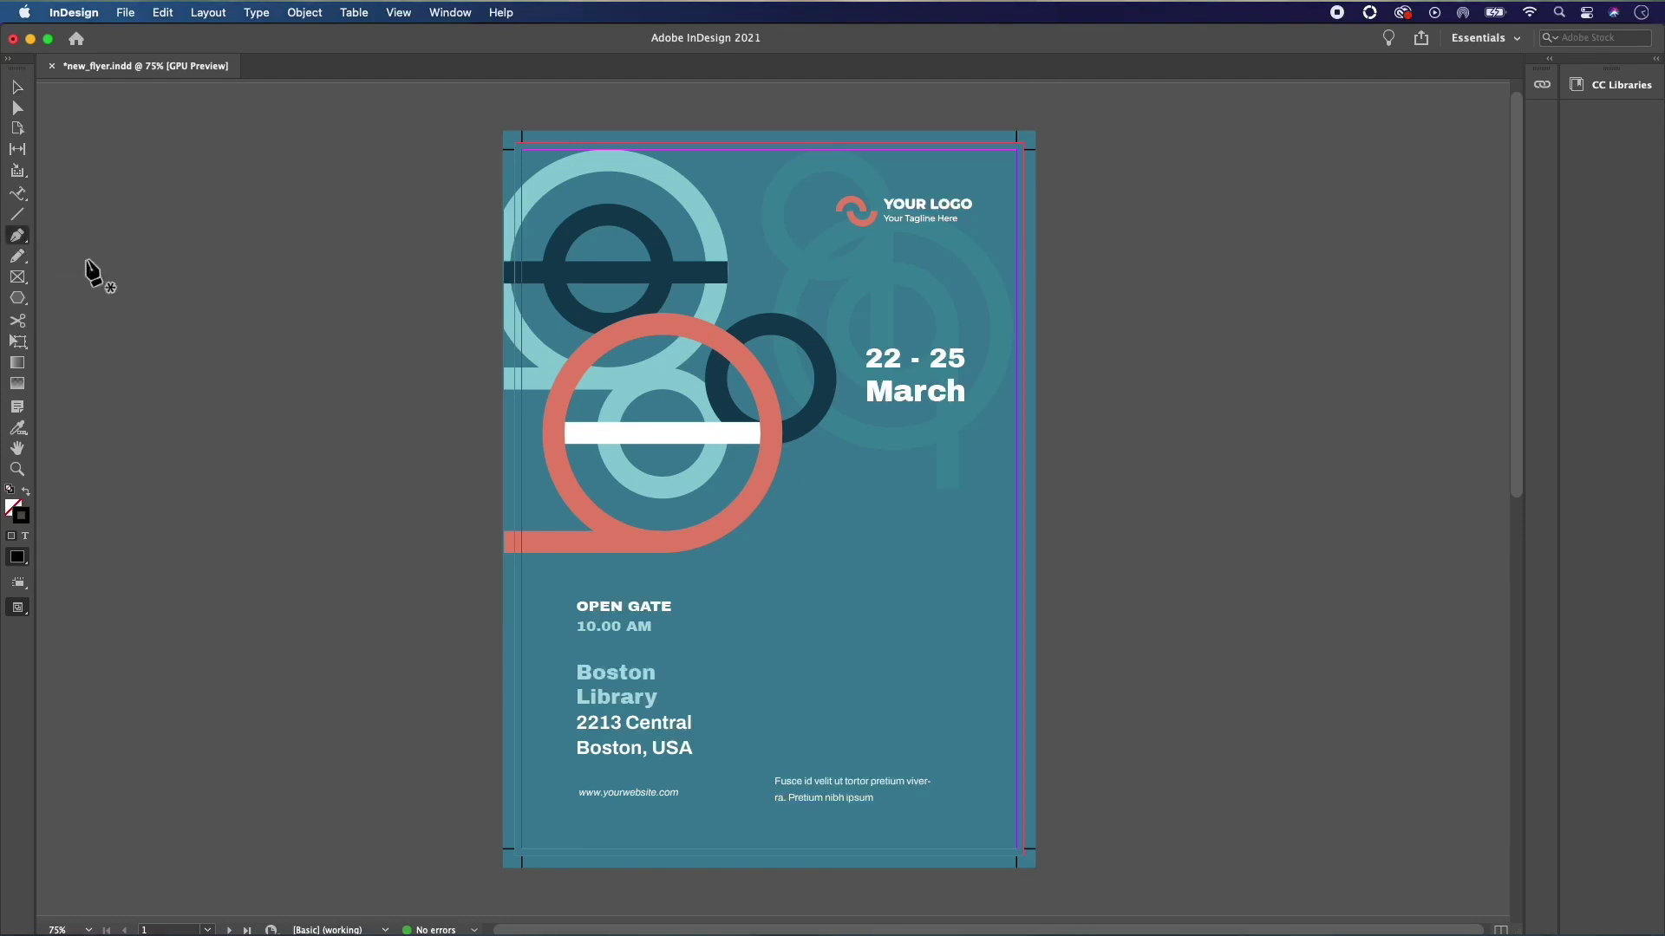
pyautogui.click(760, 716)
pyautogui.moveTo(930, 649); pyautogui.dragTo(970, 648)
pyautogui.click(1002, 618)
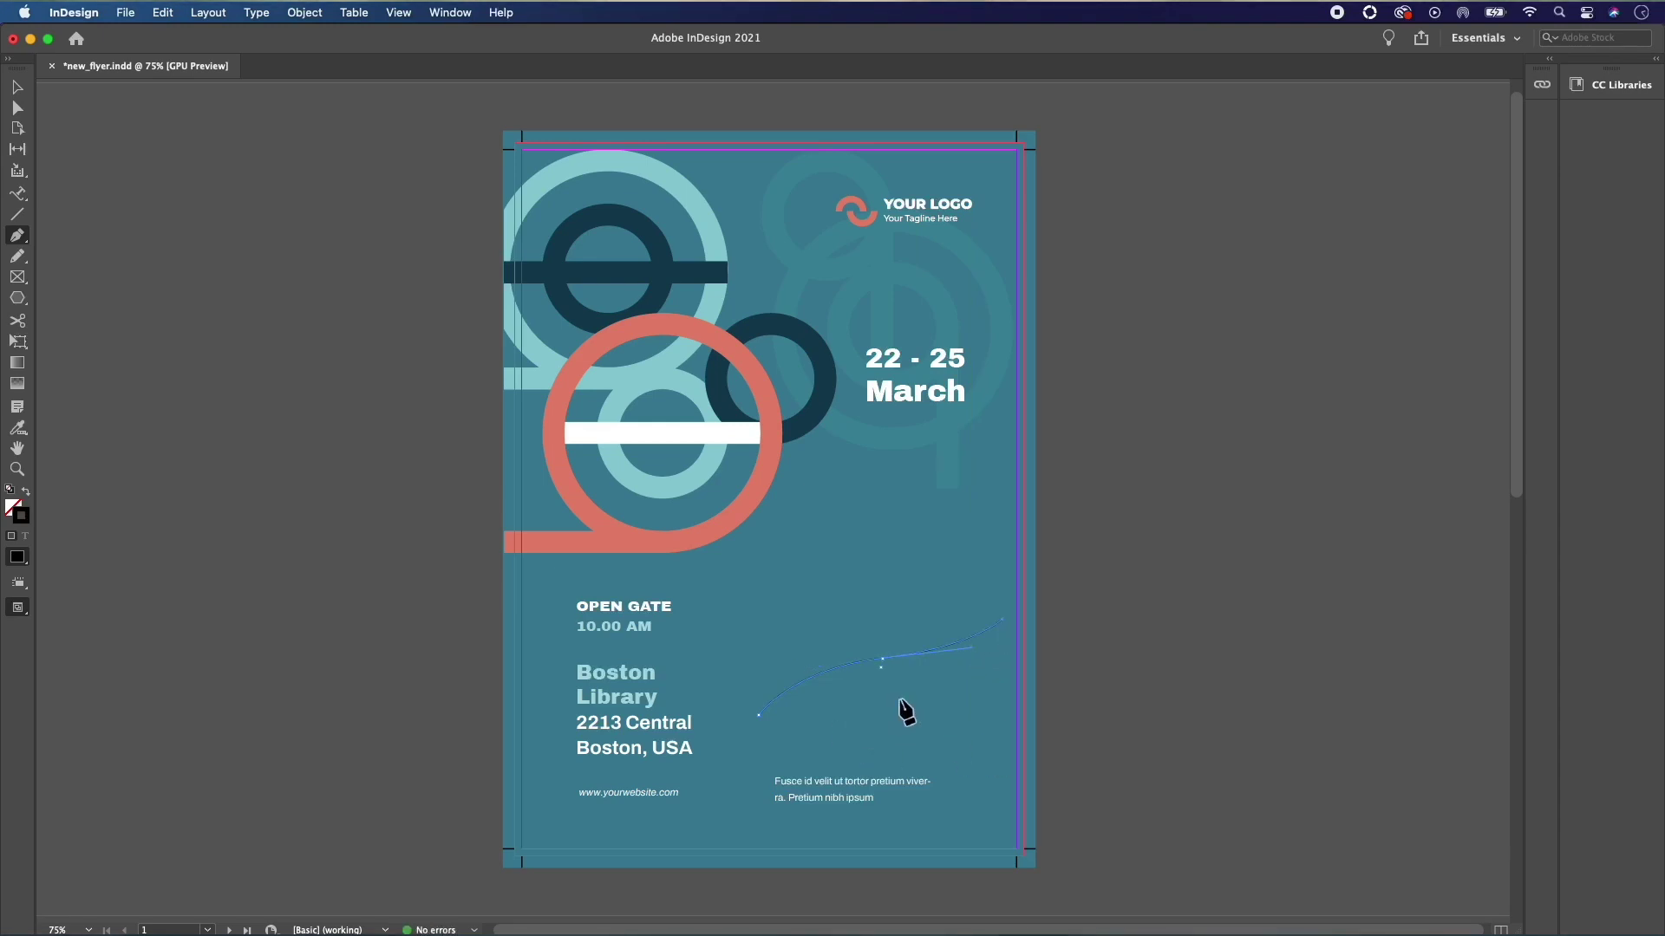
# Add the text BOOK FESTIVAL along the curved path with the Type on a Path tool.
pyautogui.press('super+equal')
pyautogui.press('super+equal')
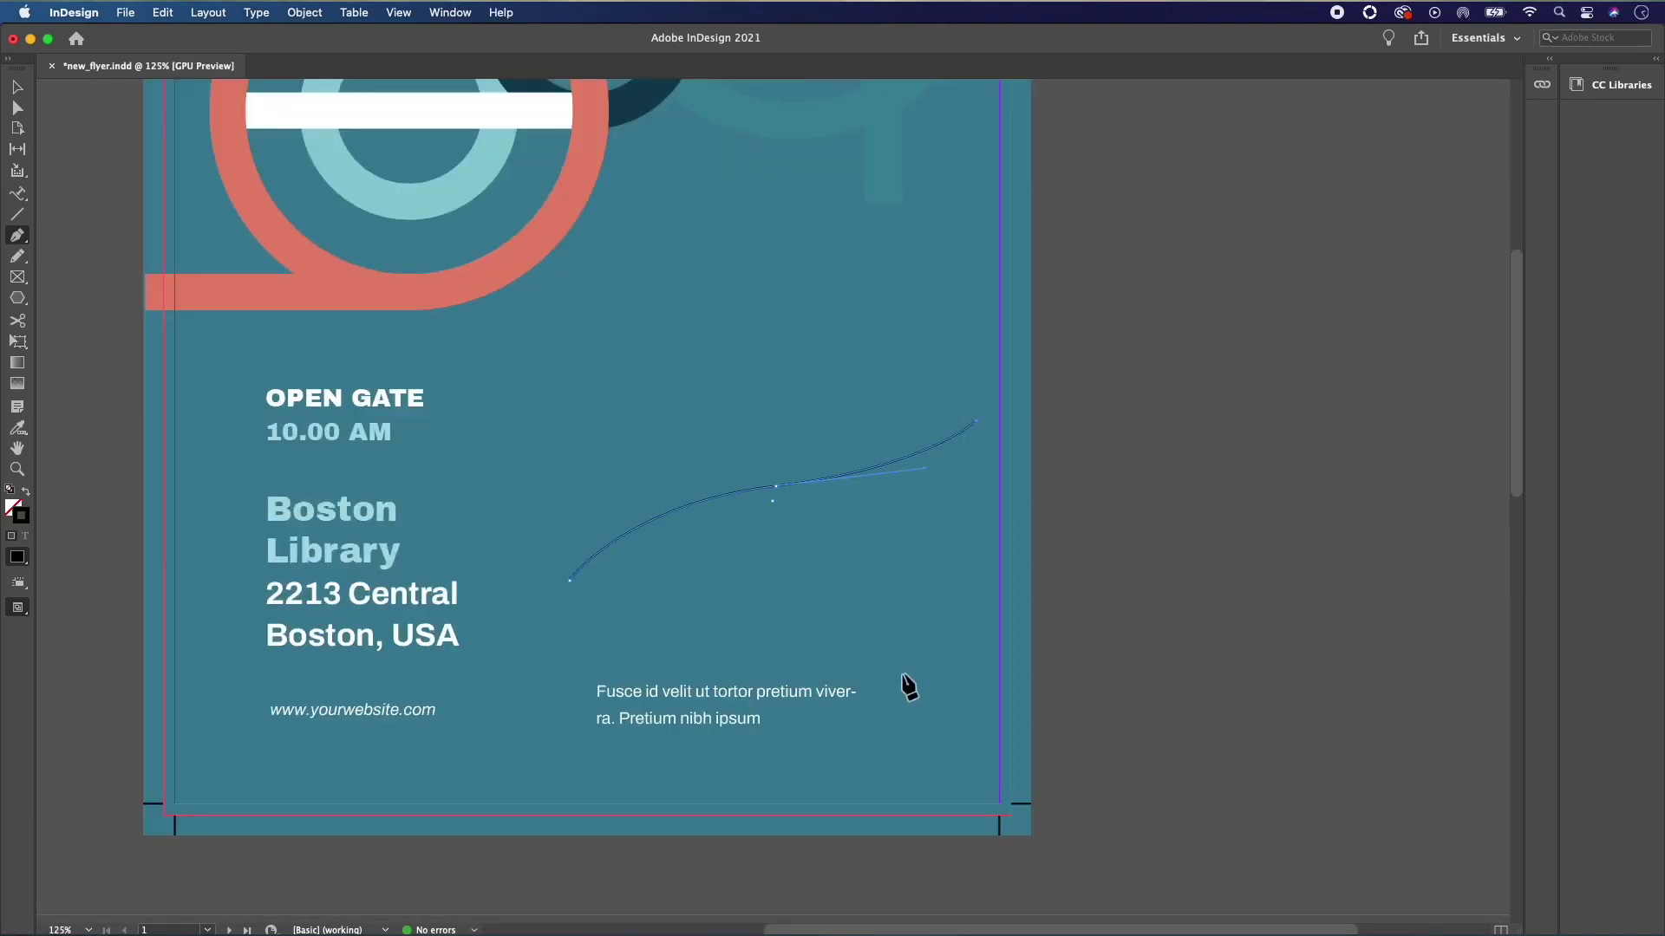
pyautogui.scroll(2, 904, 694)
pyautogui.hscroll(1, 907, 687)
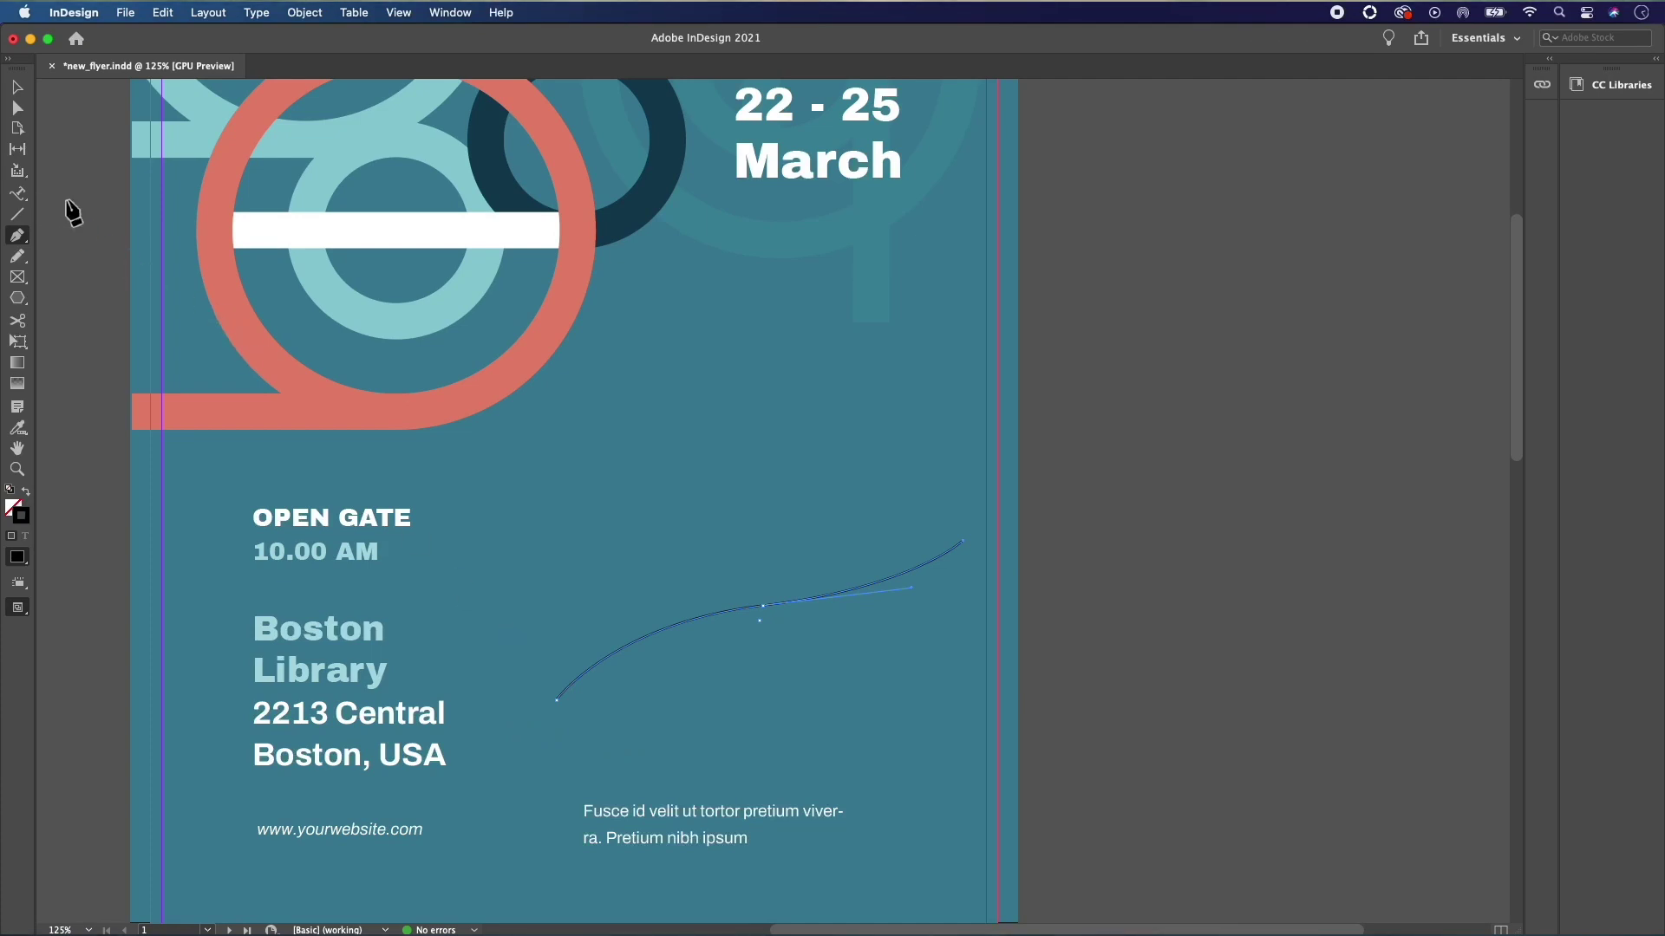
pyautogui.moveTo(23, 196); pyautogui.dragTo(103, 231)
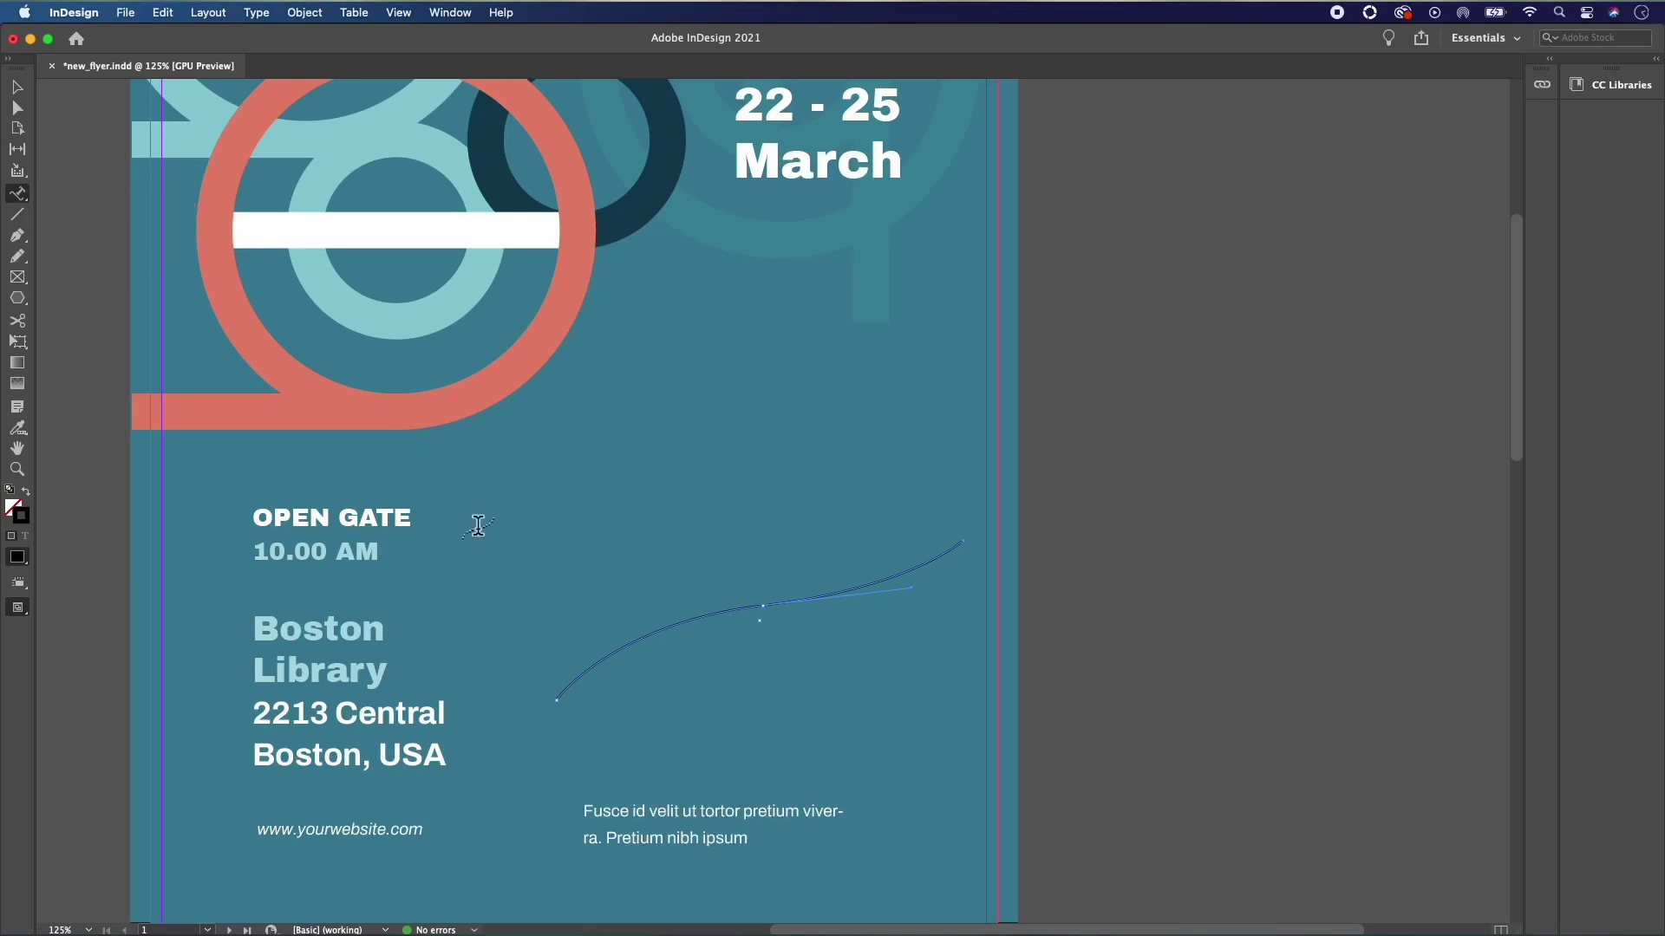
pyautogui.click(564, 700)
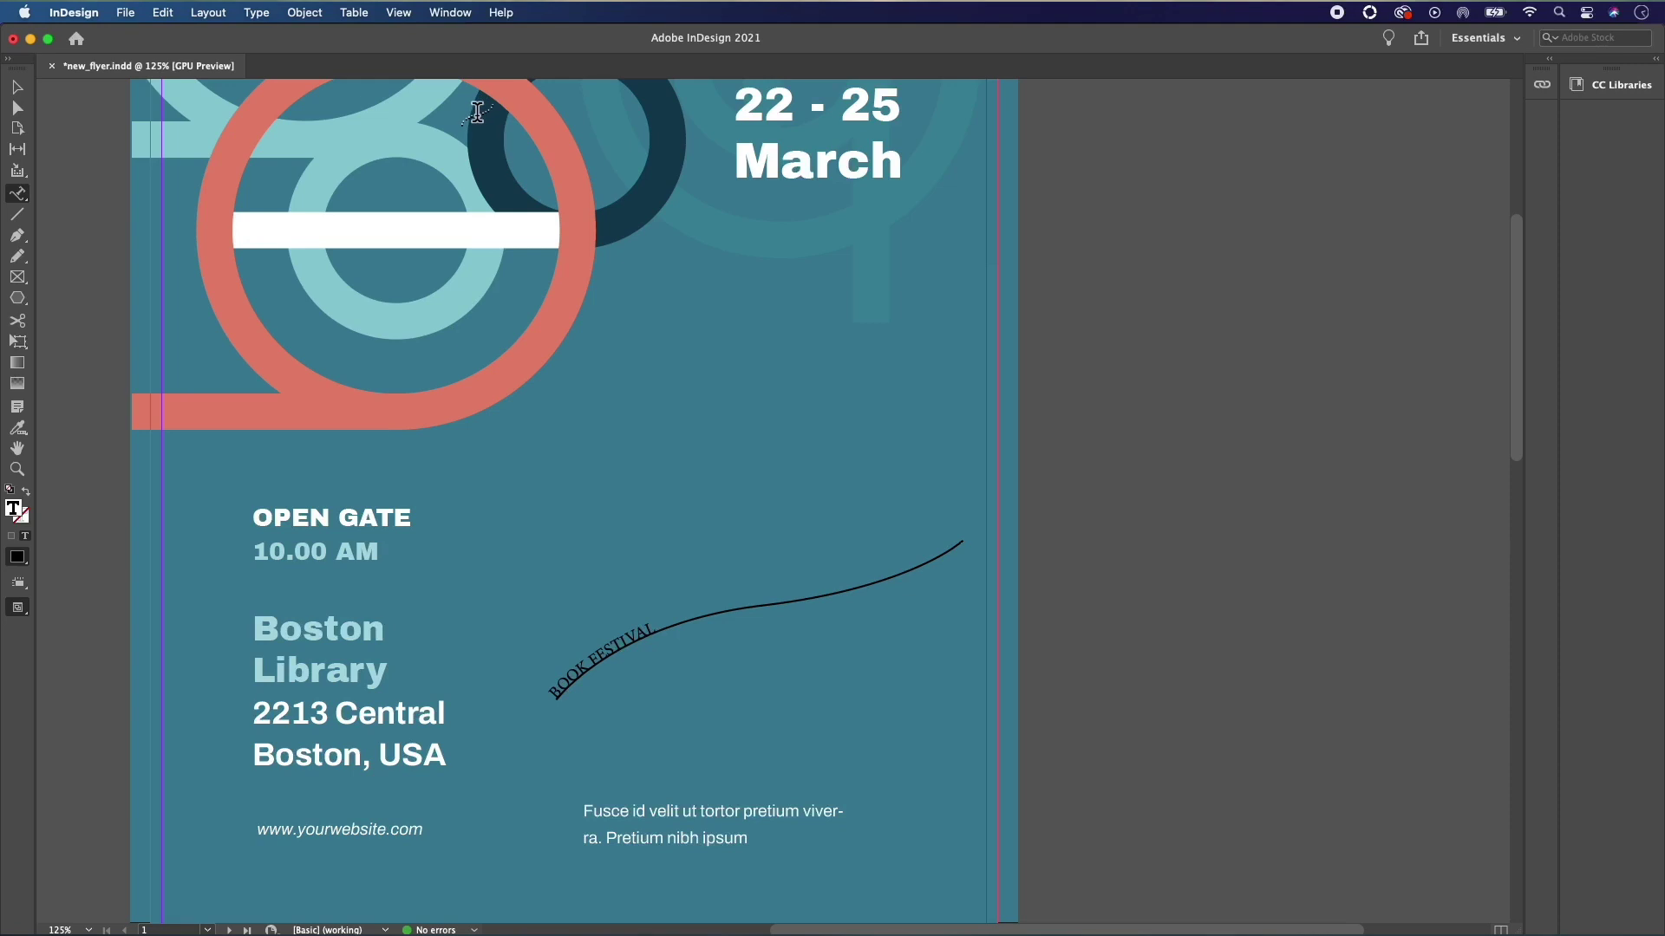
# Show the text properties and format BOOK FESTIVAL in Archivo Black at 30 pt, with BOOK light blue and FESTIVAL white.
pyautogui.click(451, 12)
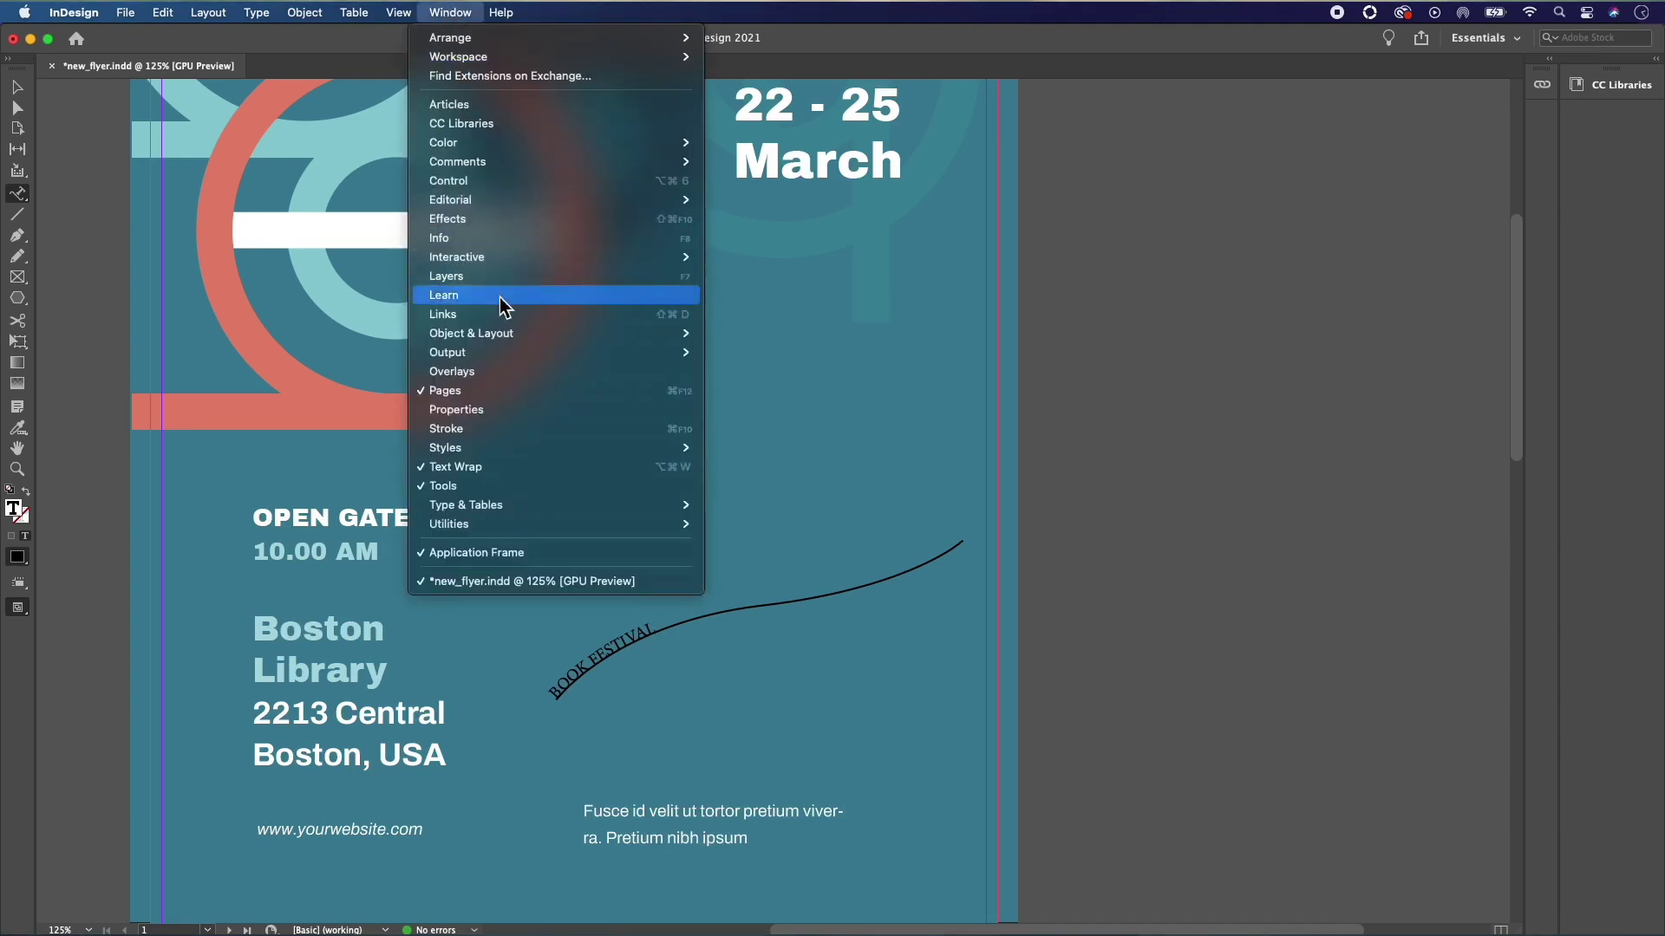
pyautogui.click(489, 409)
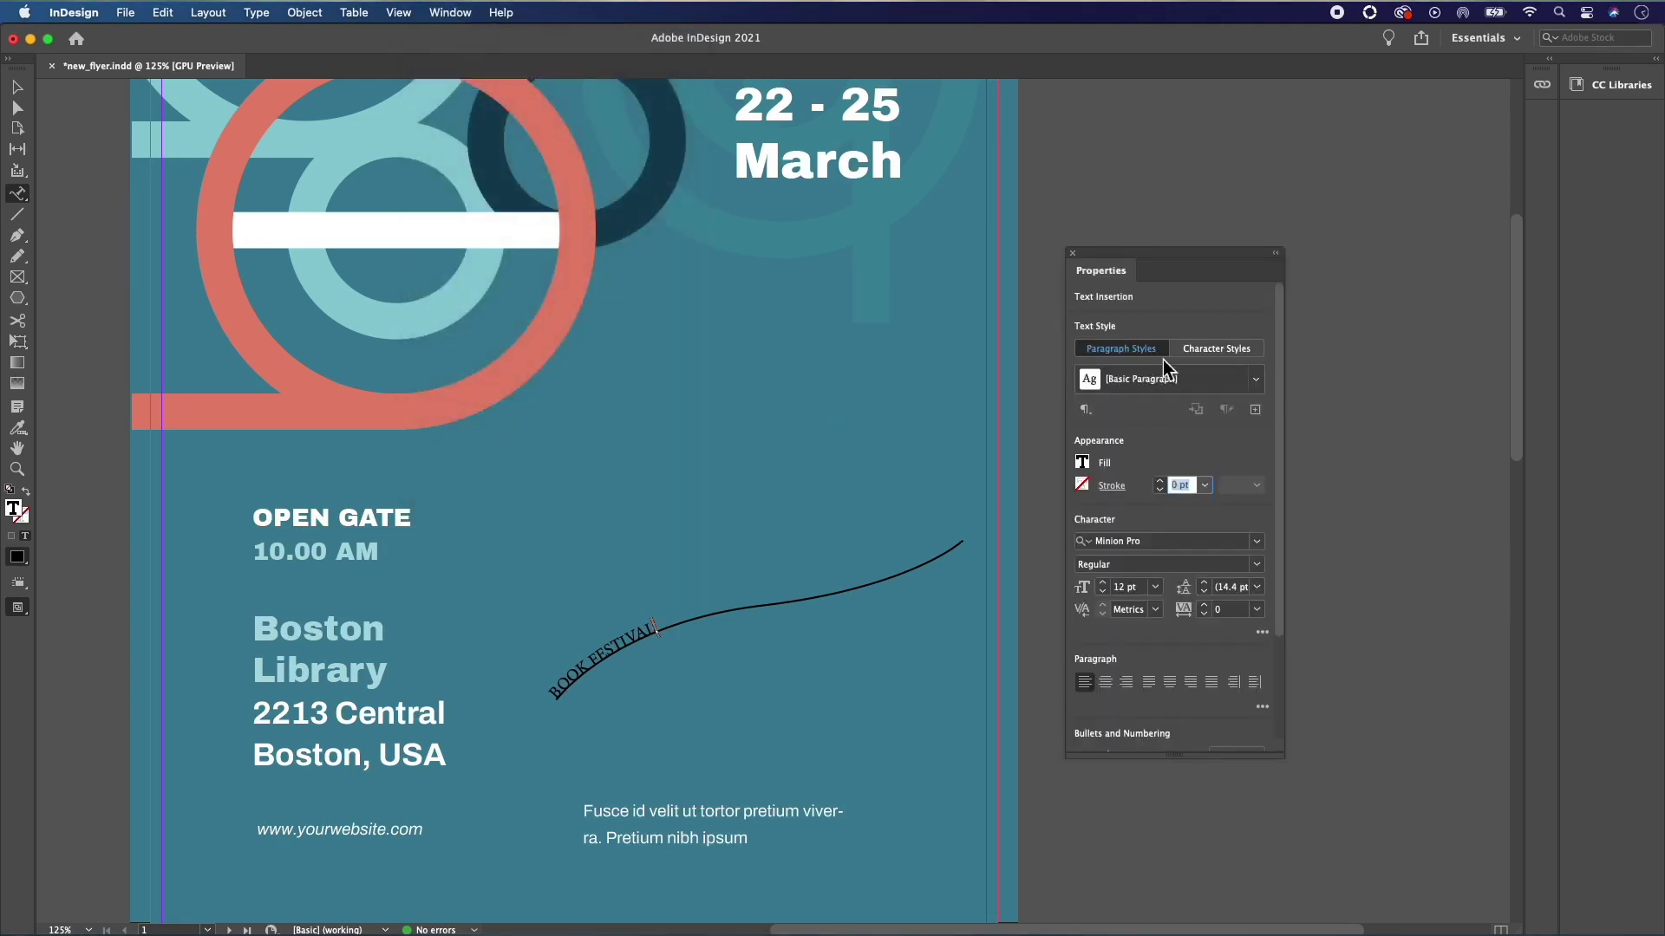
pyautogui.moveTo(1184, 252); pyautogui.dragTo(1148, 258)
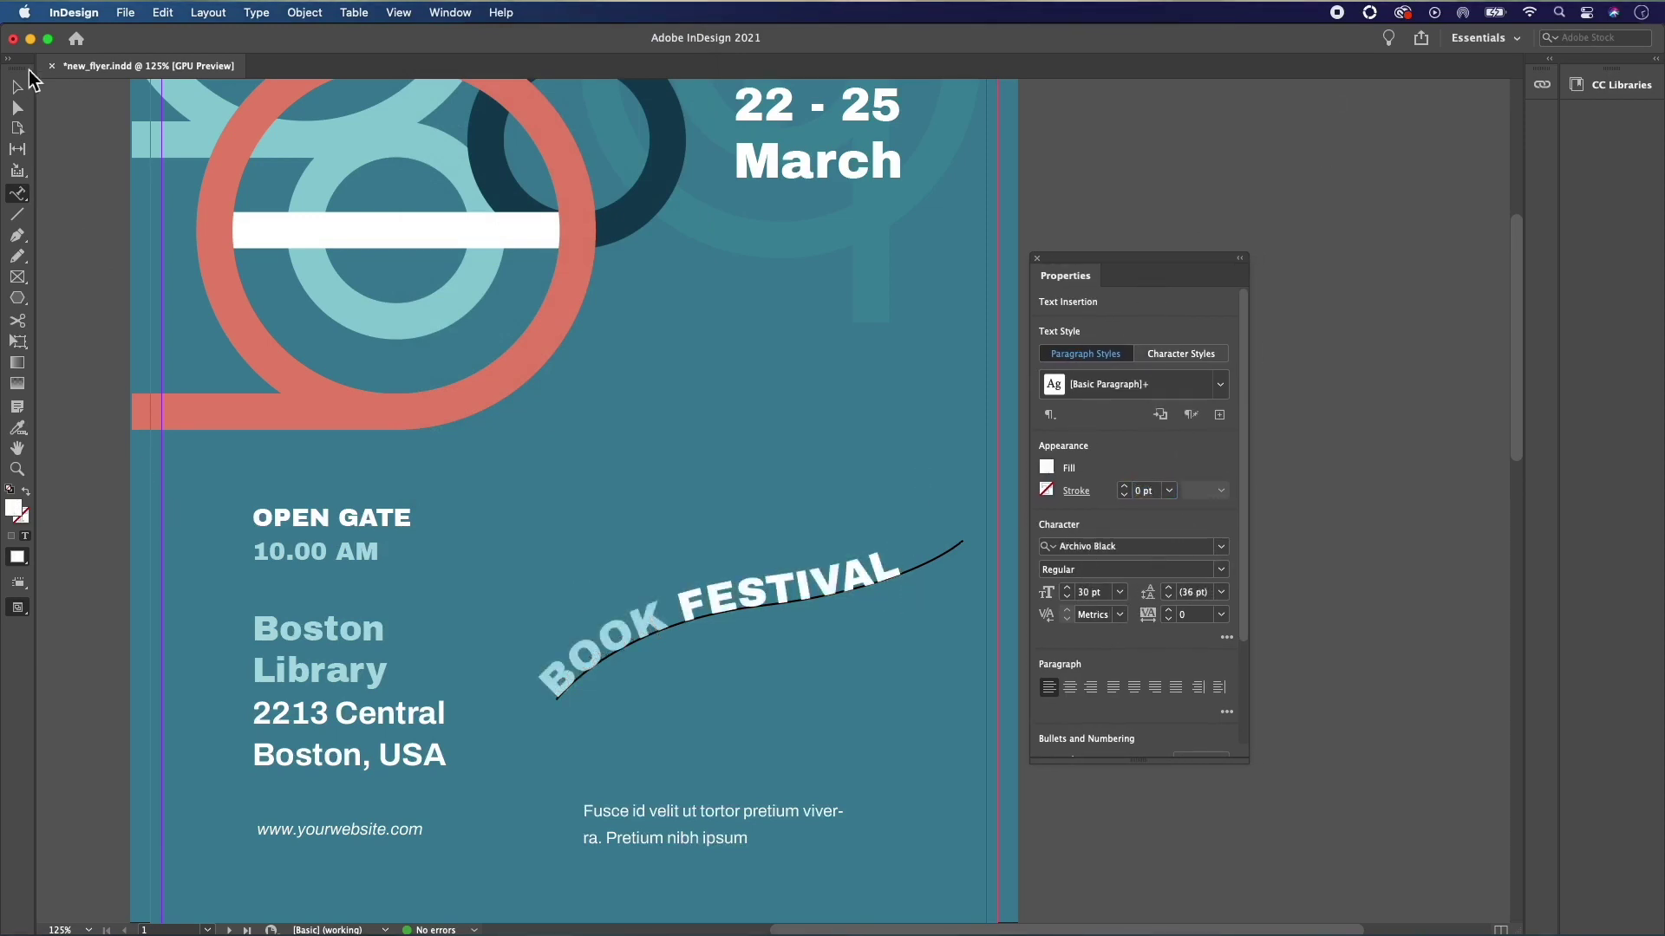
# Shift the start of BOOK FESTIVAL slightly inward along its path and set the path's stroke to None.
pyautogui.click(19, 89)
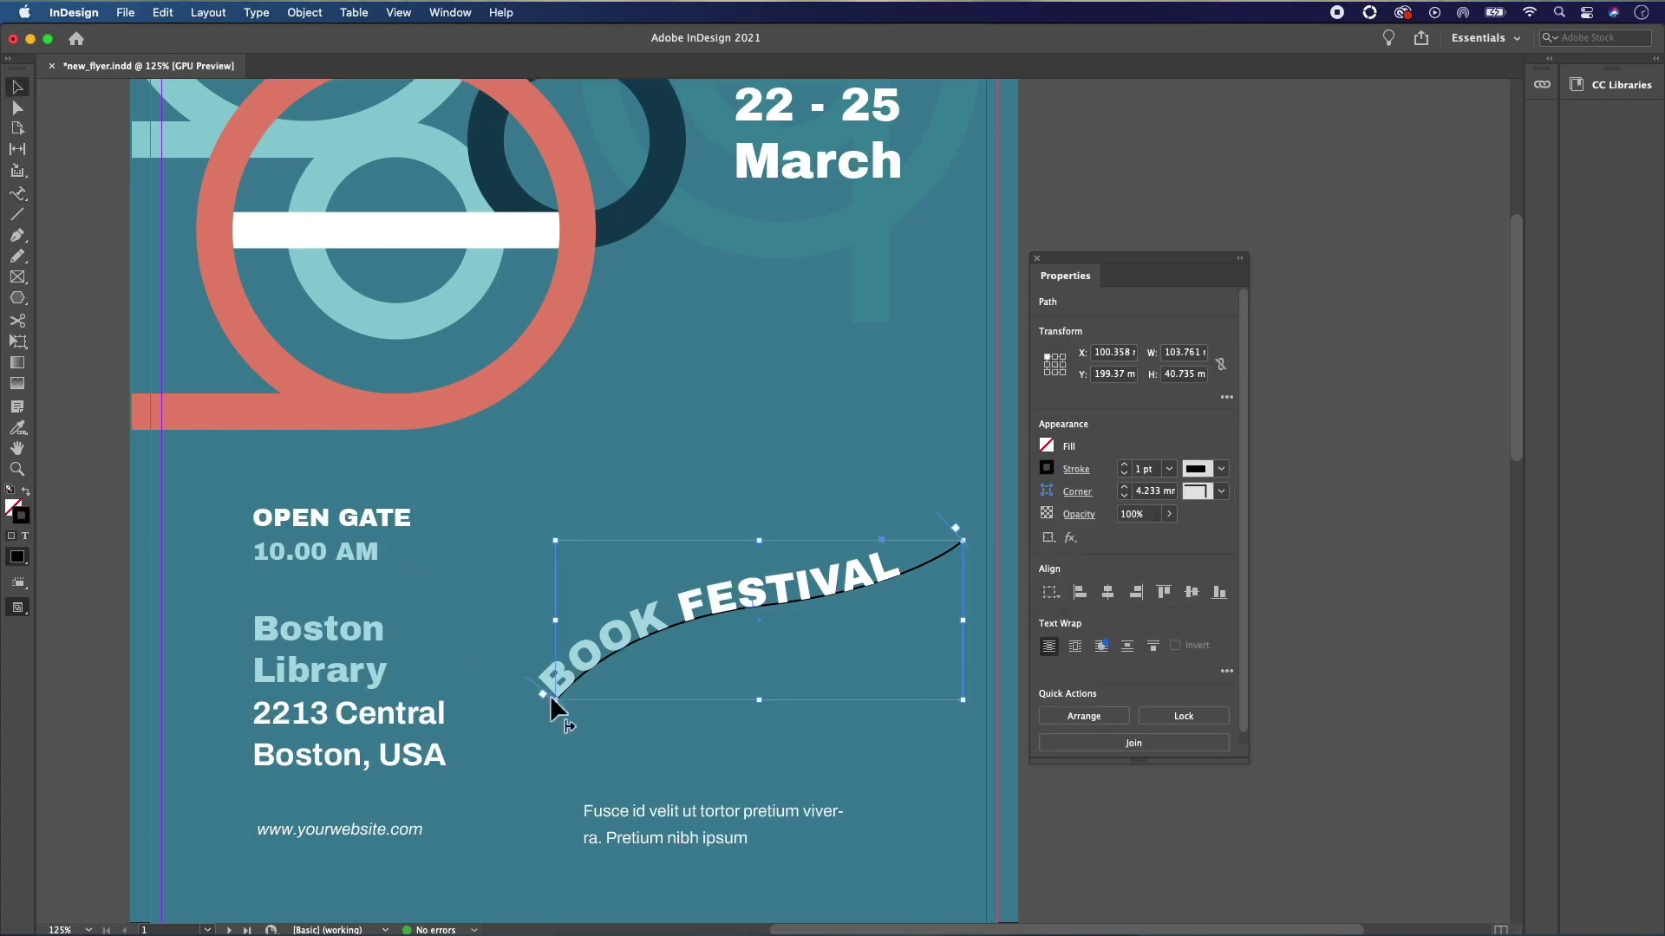
pyautogui.moveTo(551, 698); pyautogui.dragTo(585, 680)
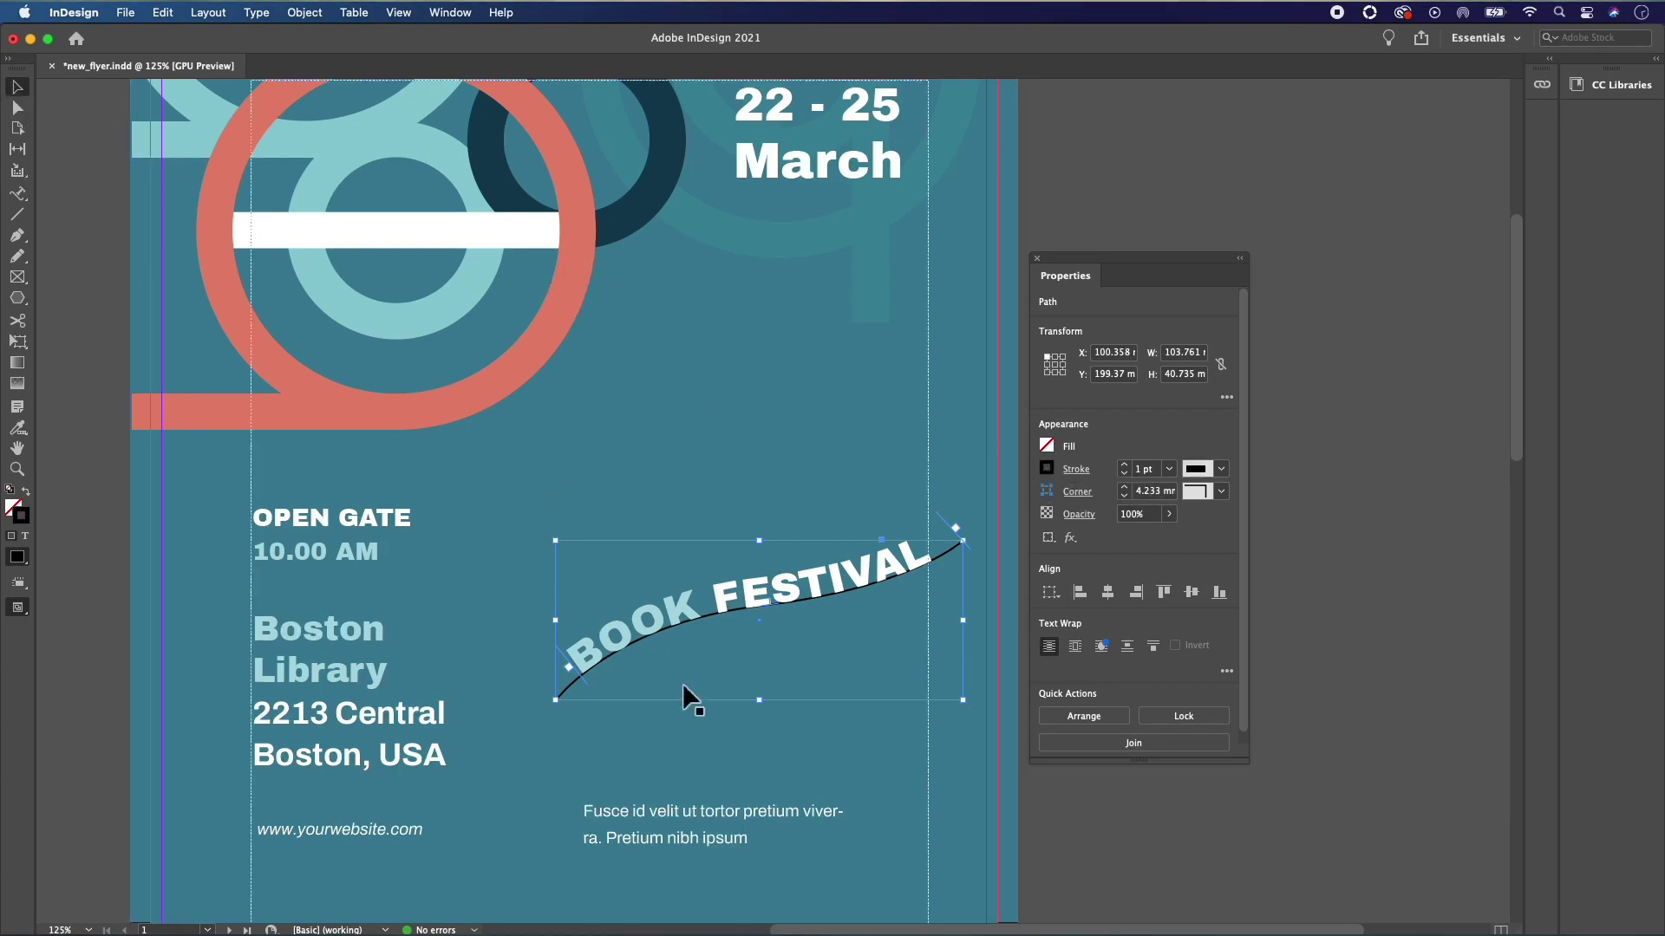
pyautogui.click(1050, 470)
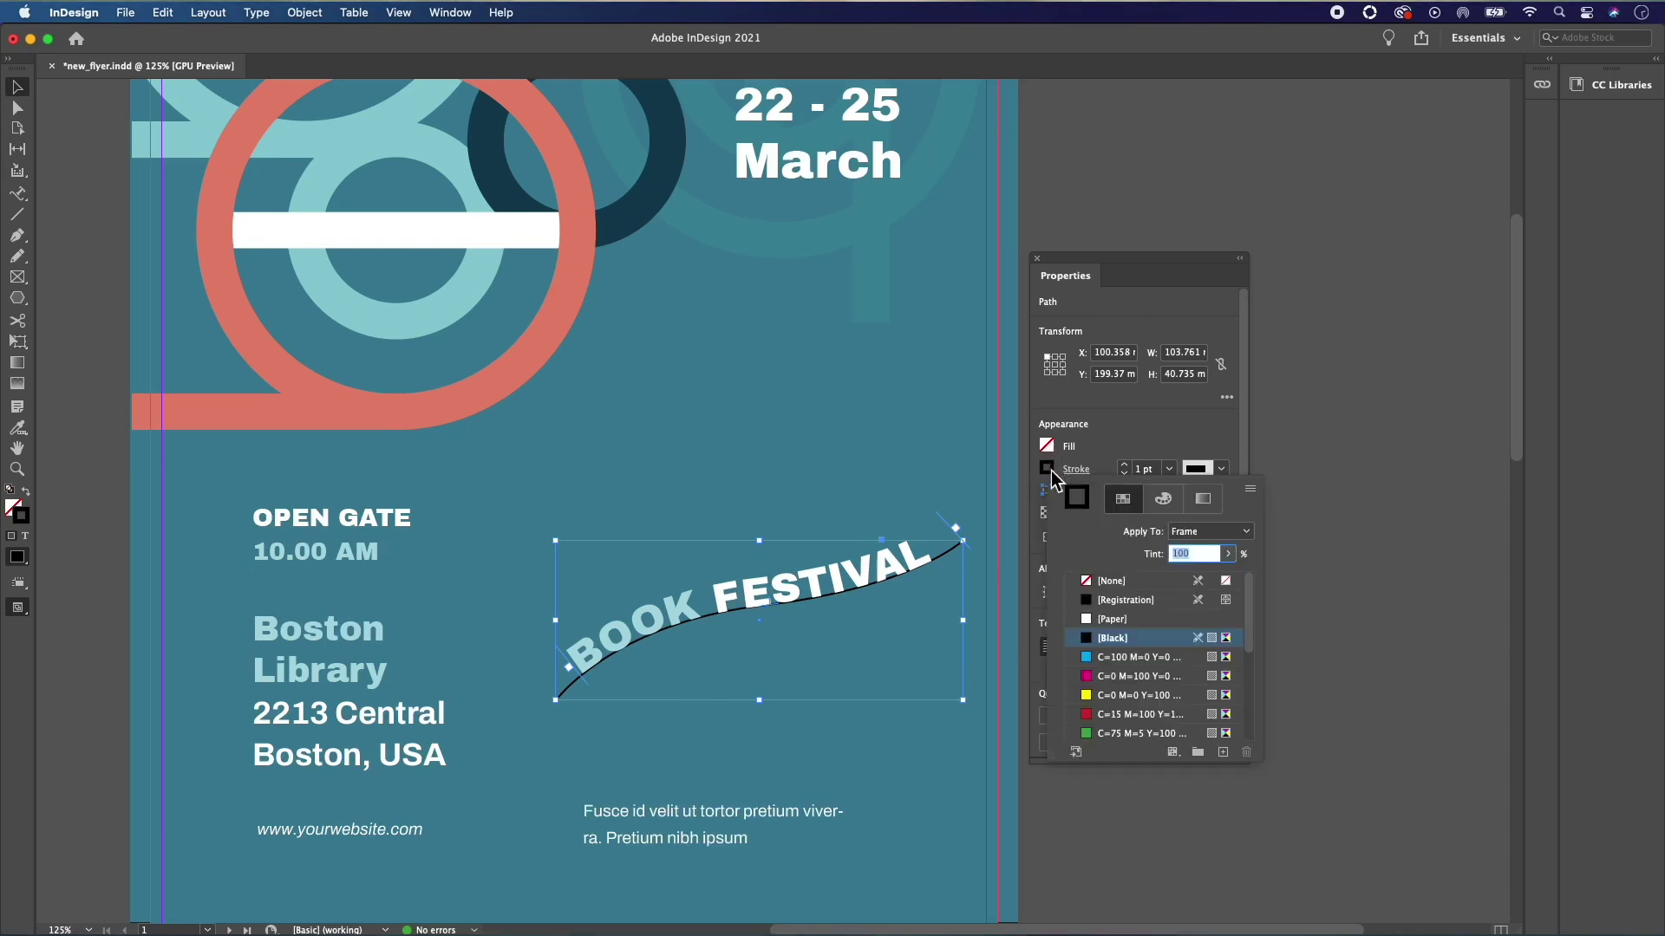
pyautogui.click(1114, 581)
pyautogui.click(1138, 433)
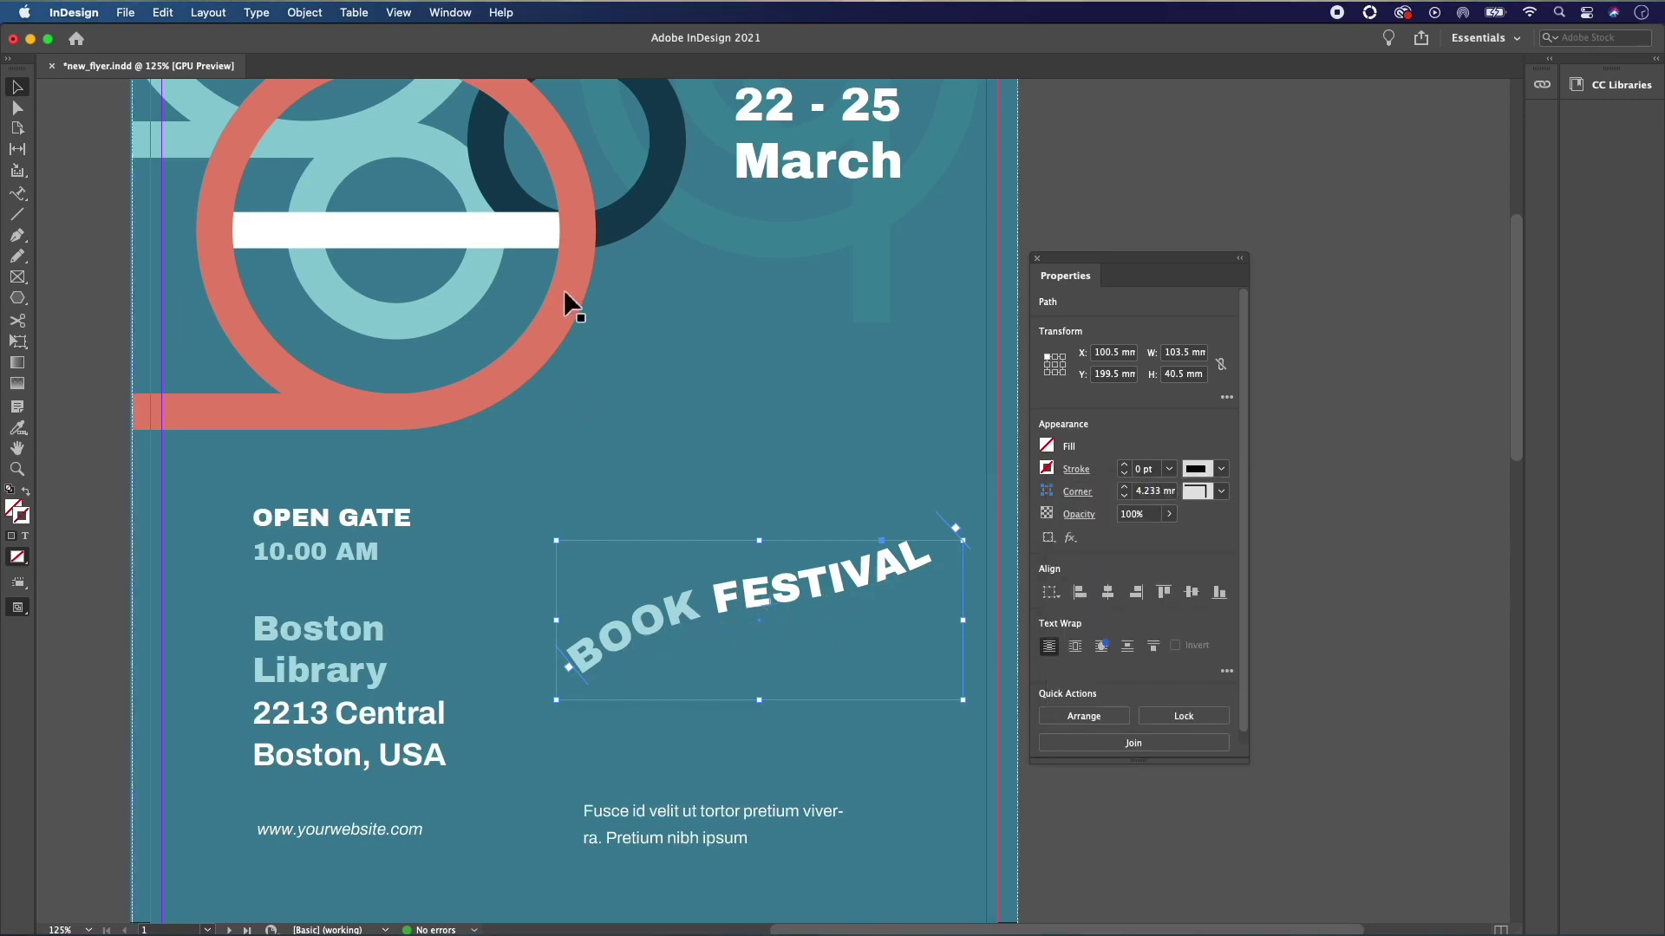
# Open the Type on a Path options for BOOK FESTIVAL and preview Flip, leaving it off.
pyautogui.click(260, 13)
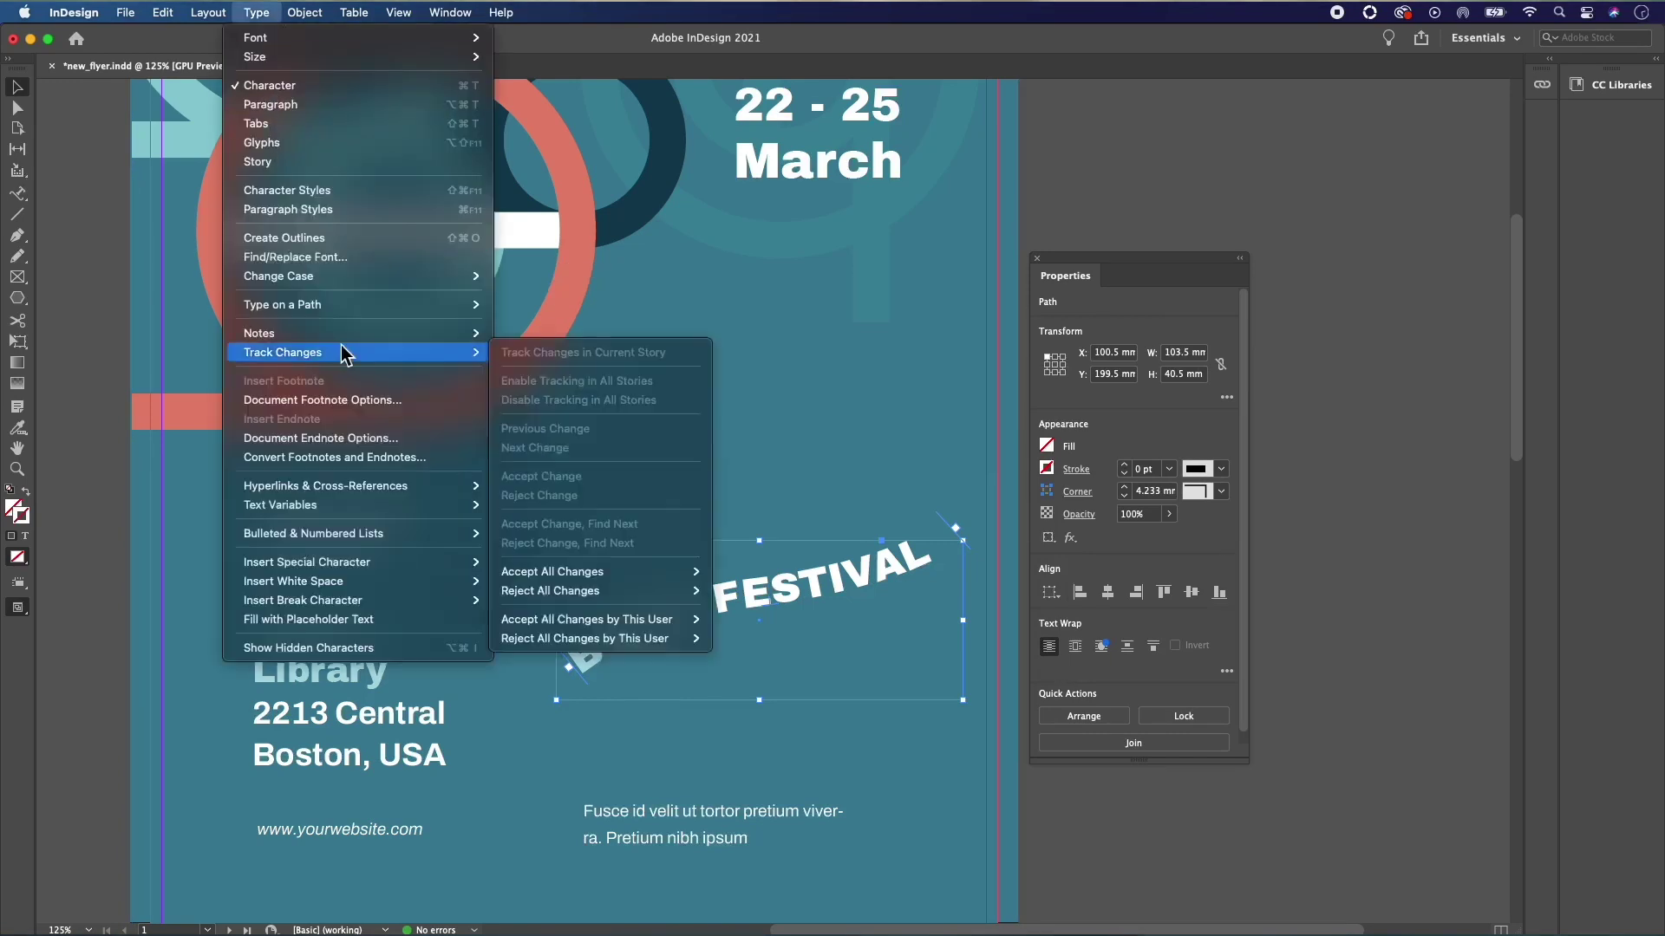
pyautogui.moveTo(348, 310)
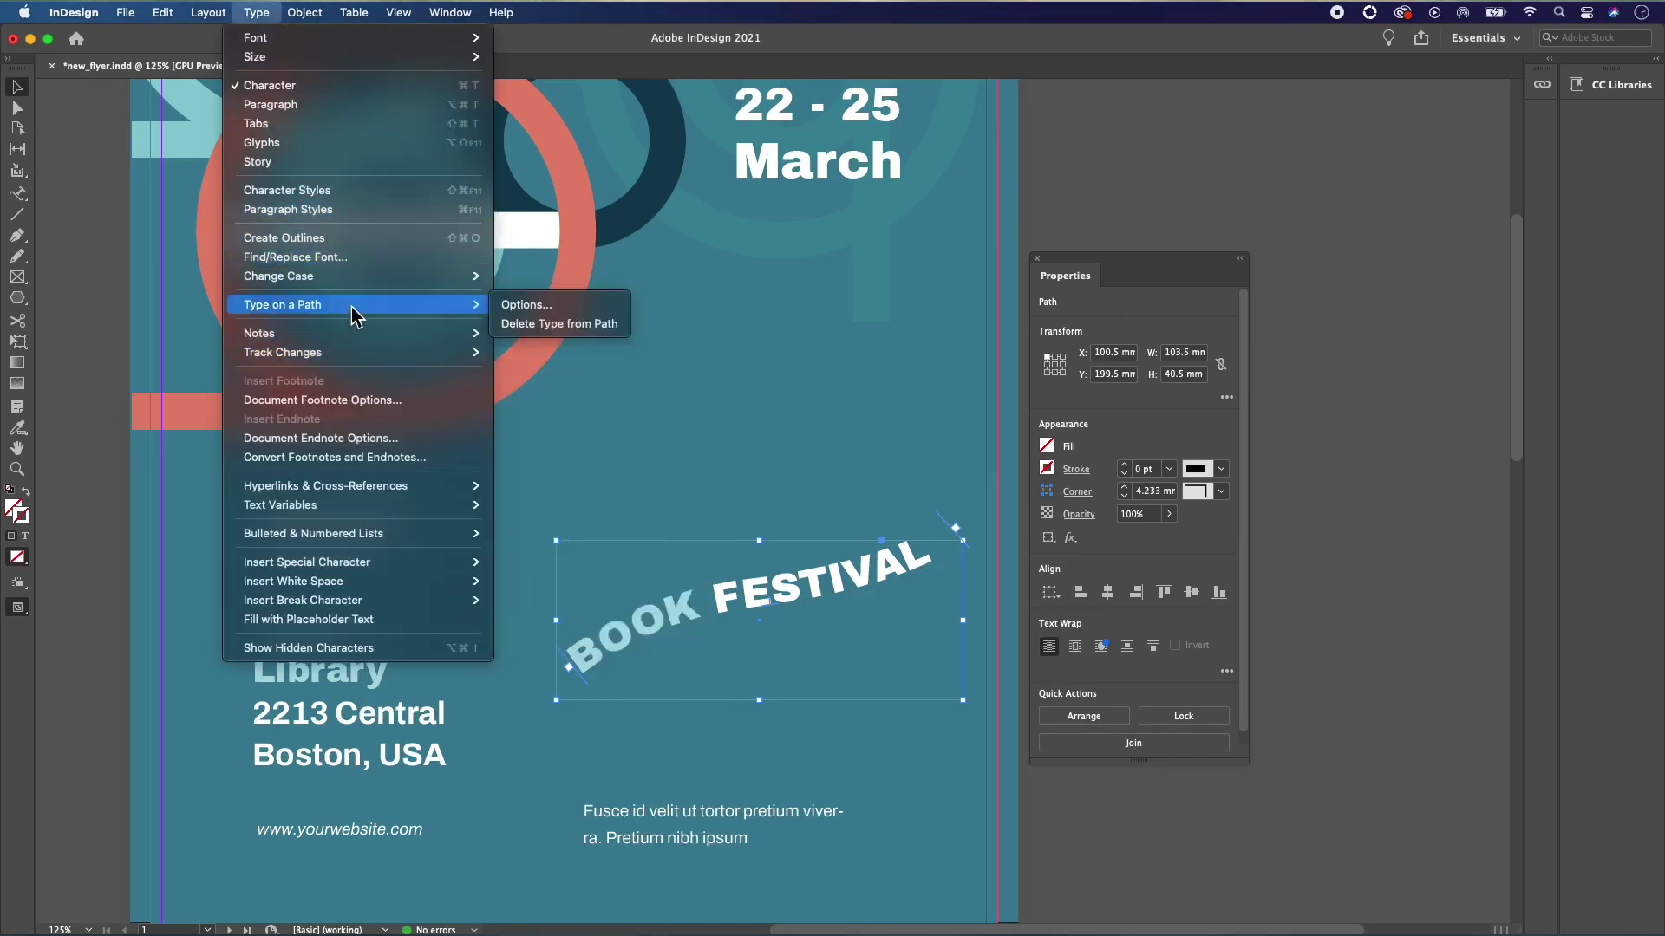
pyautogui.click(532, 310)
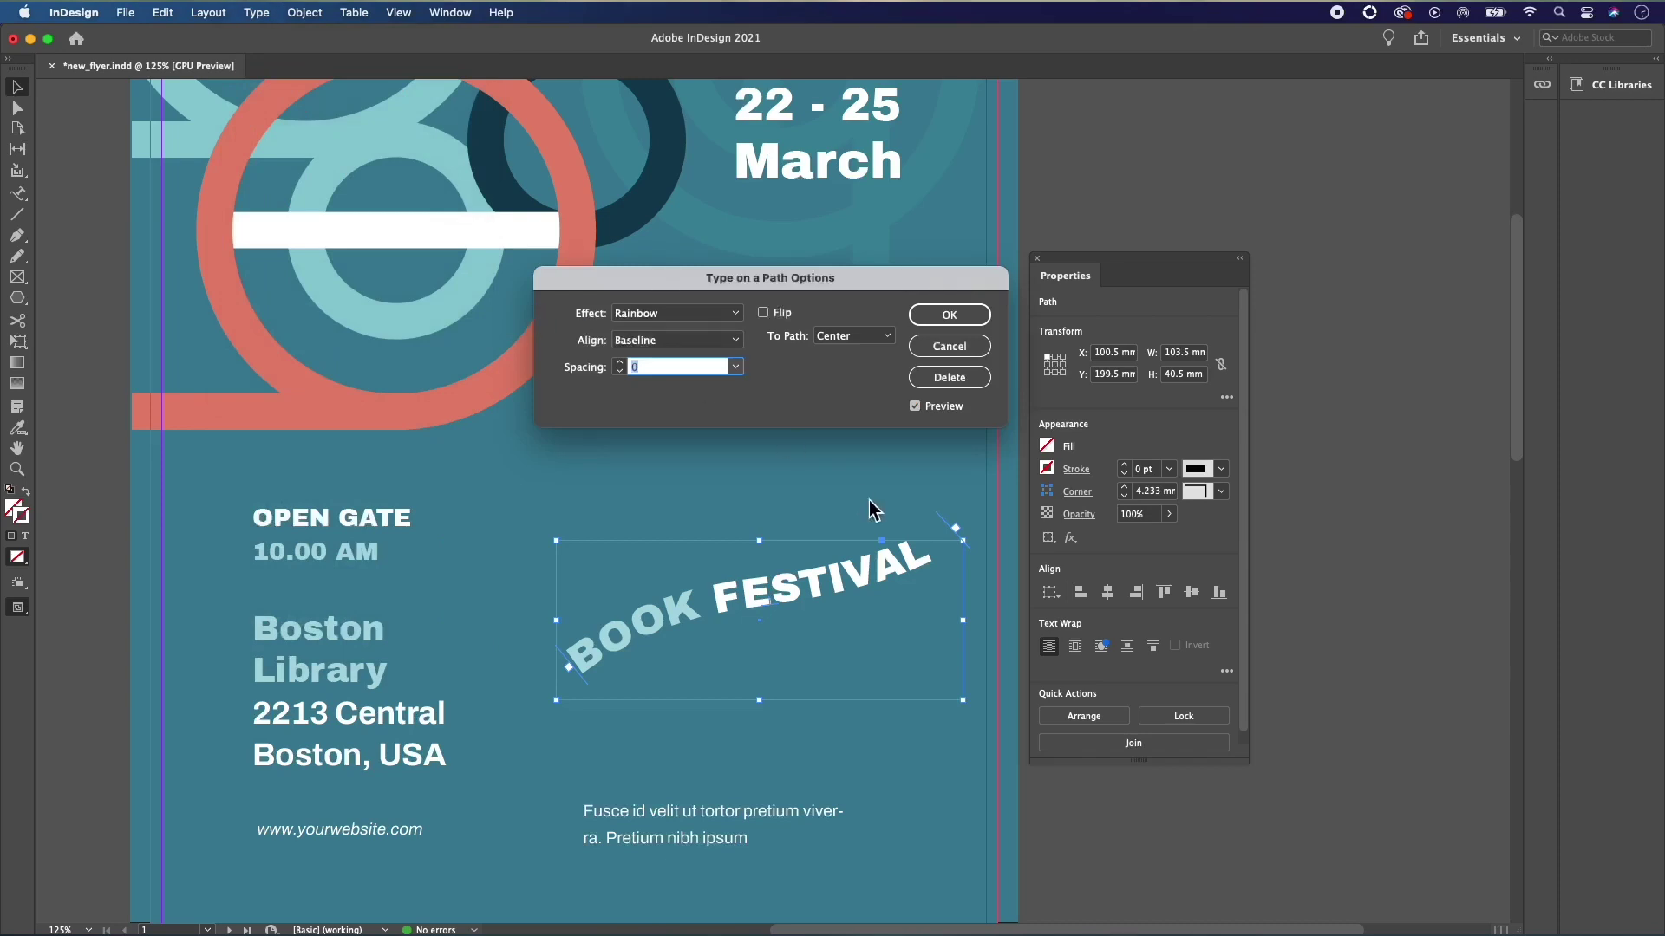
pyautogui.click(764, 313)
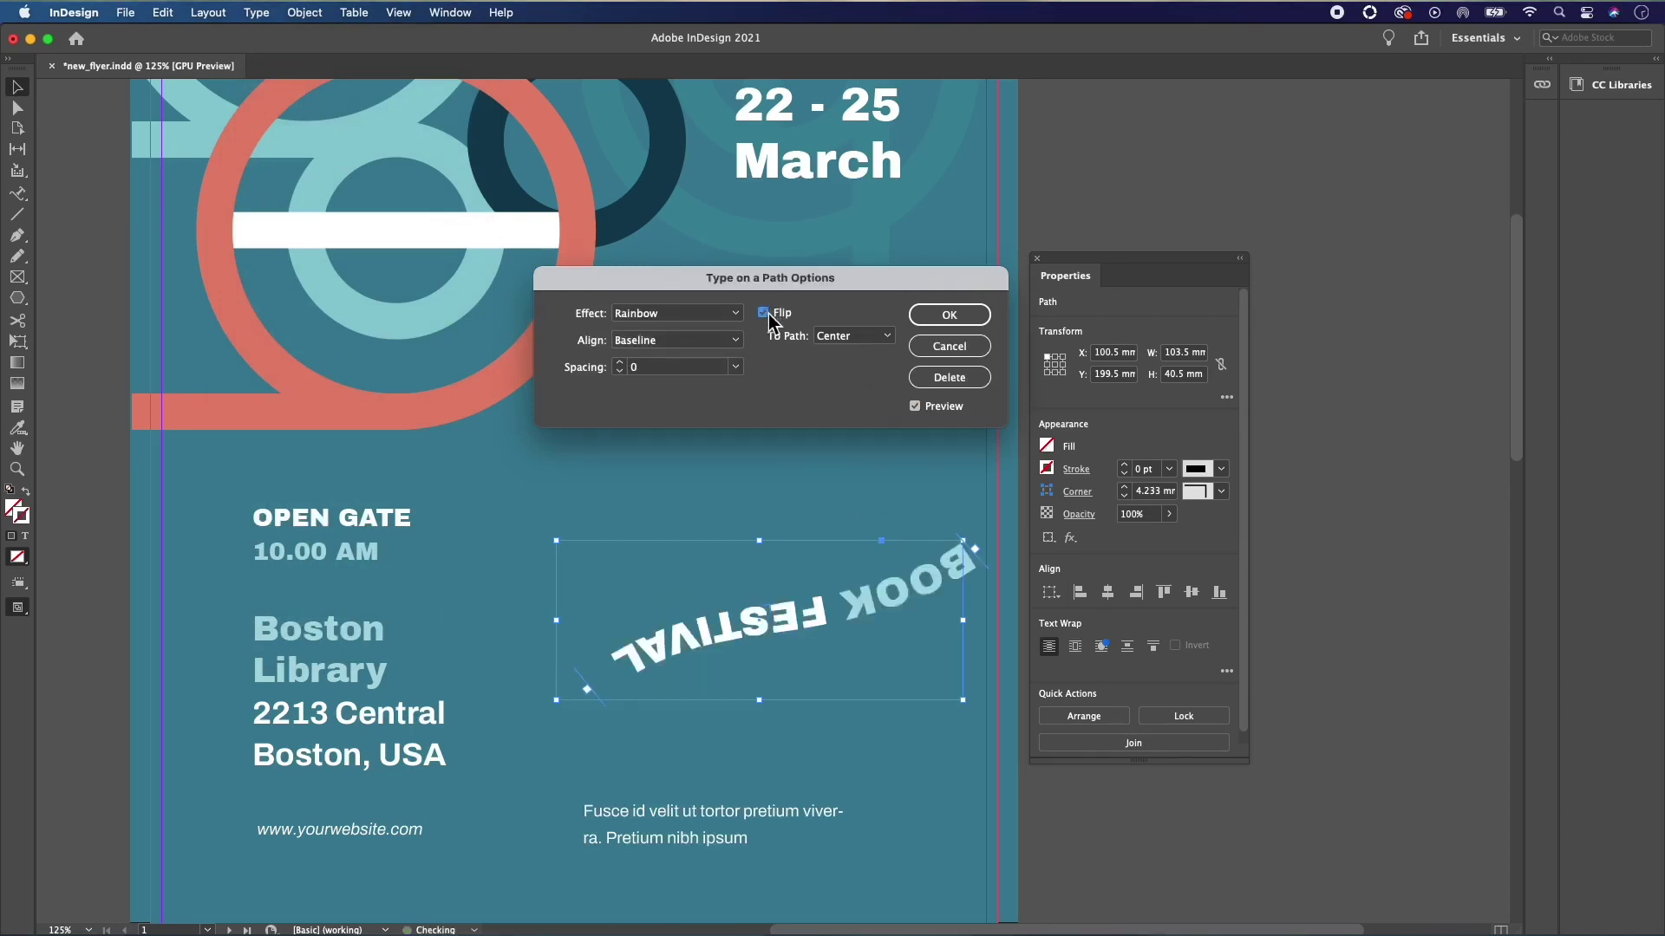
pyautogui.click(763, 313)
pyautogui.click(764, 313)
pyautogui.click(764, 313)
# Preview the Skew and 3D Ribbon effects on the path text and return to the Rainbow effect.
pyautogui.click(733, 313)
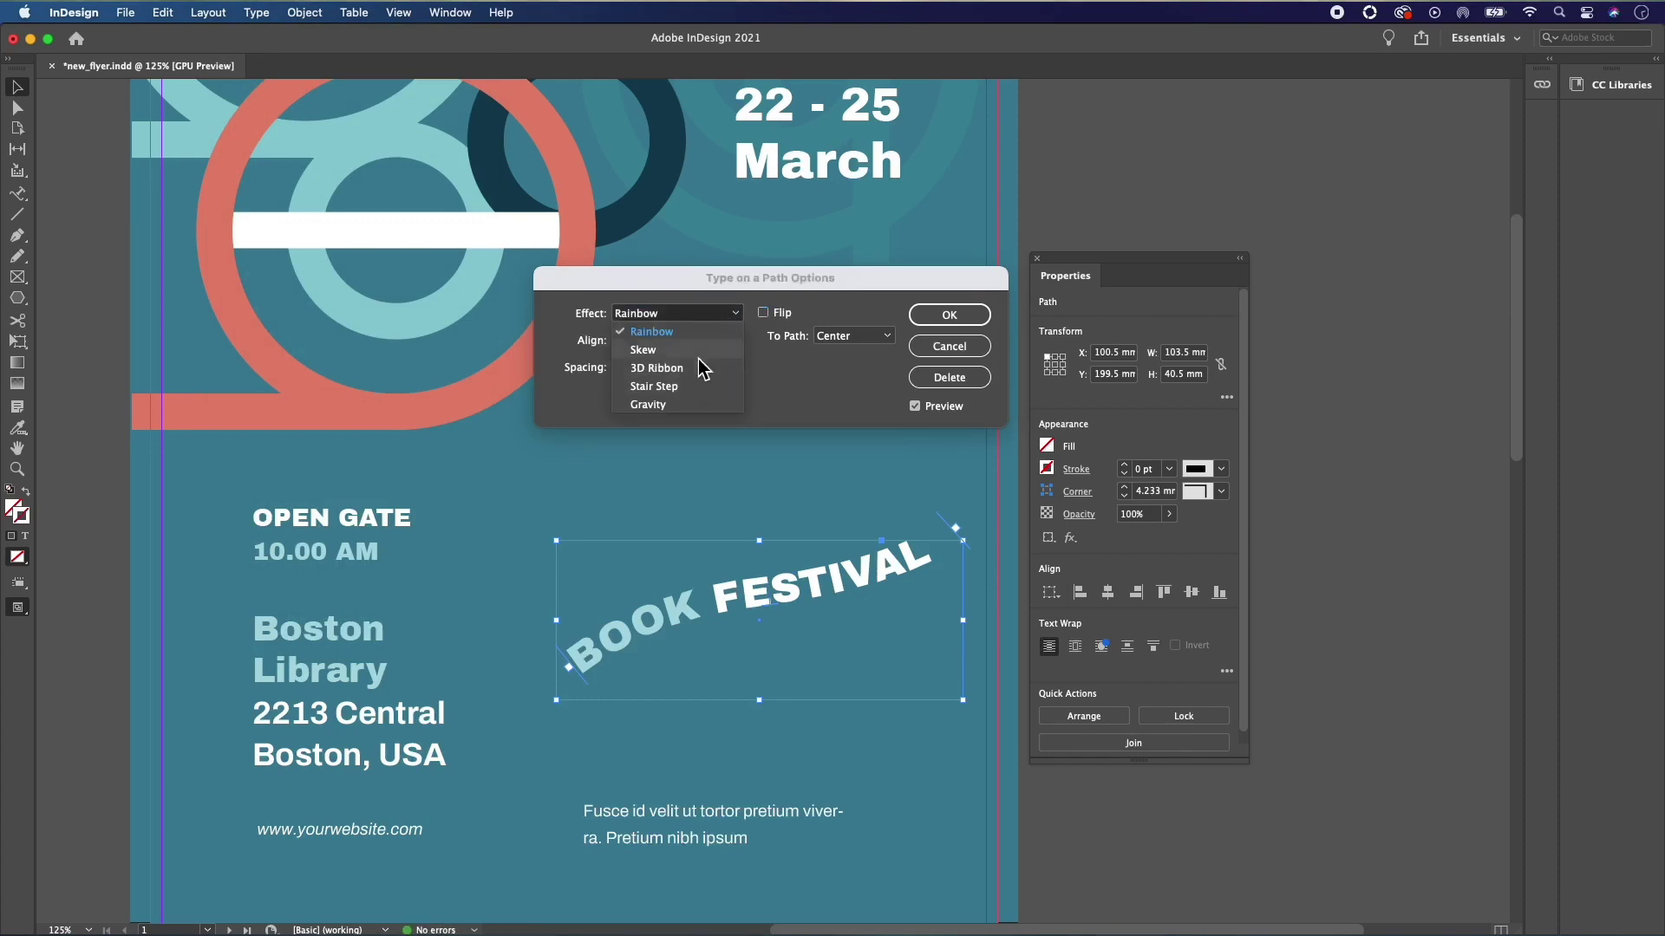
pyautogui.click(699, 357)
pyautogui.click(720, 313)
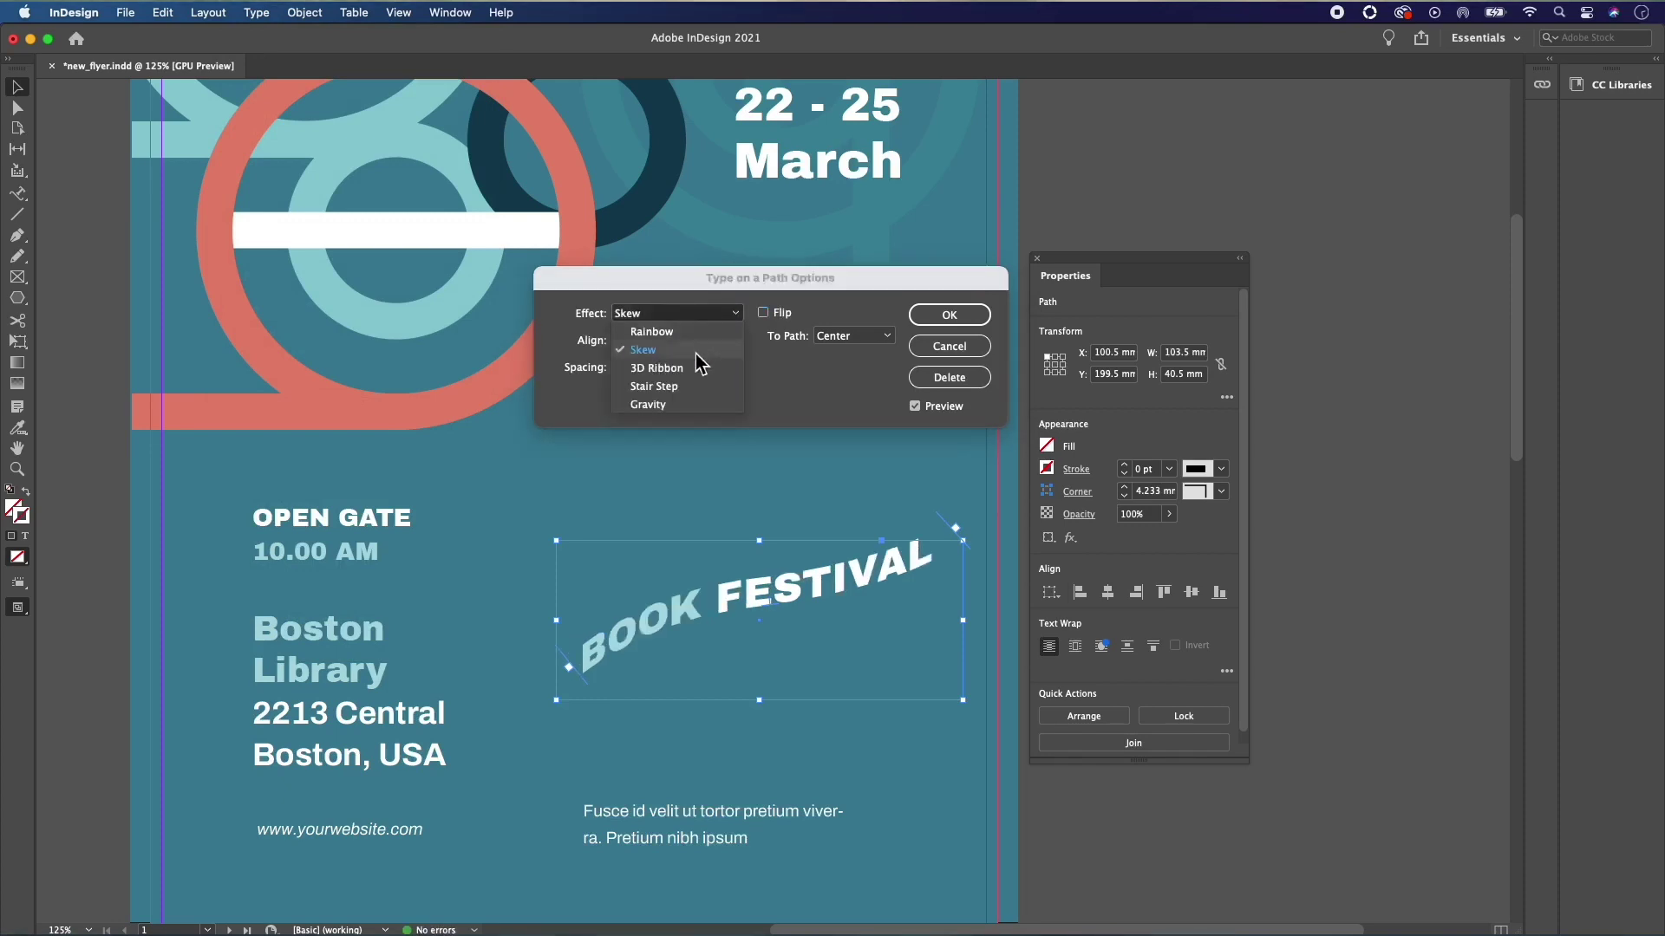
pyautogui.click(689, 366)
pyautogui.click(733, 316)
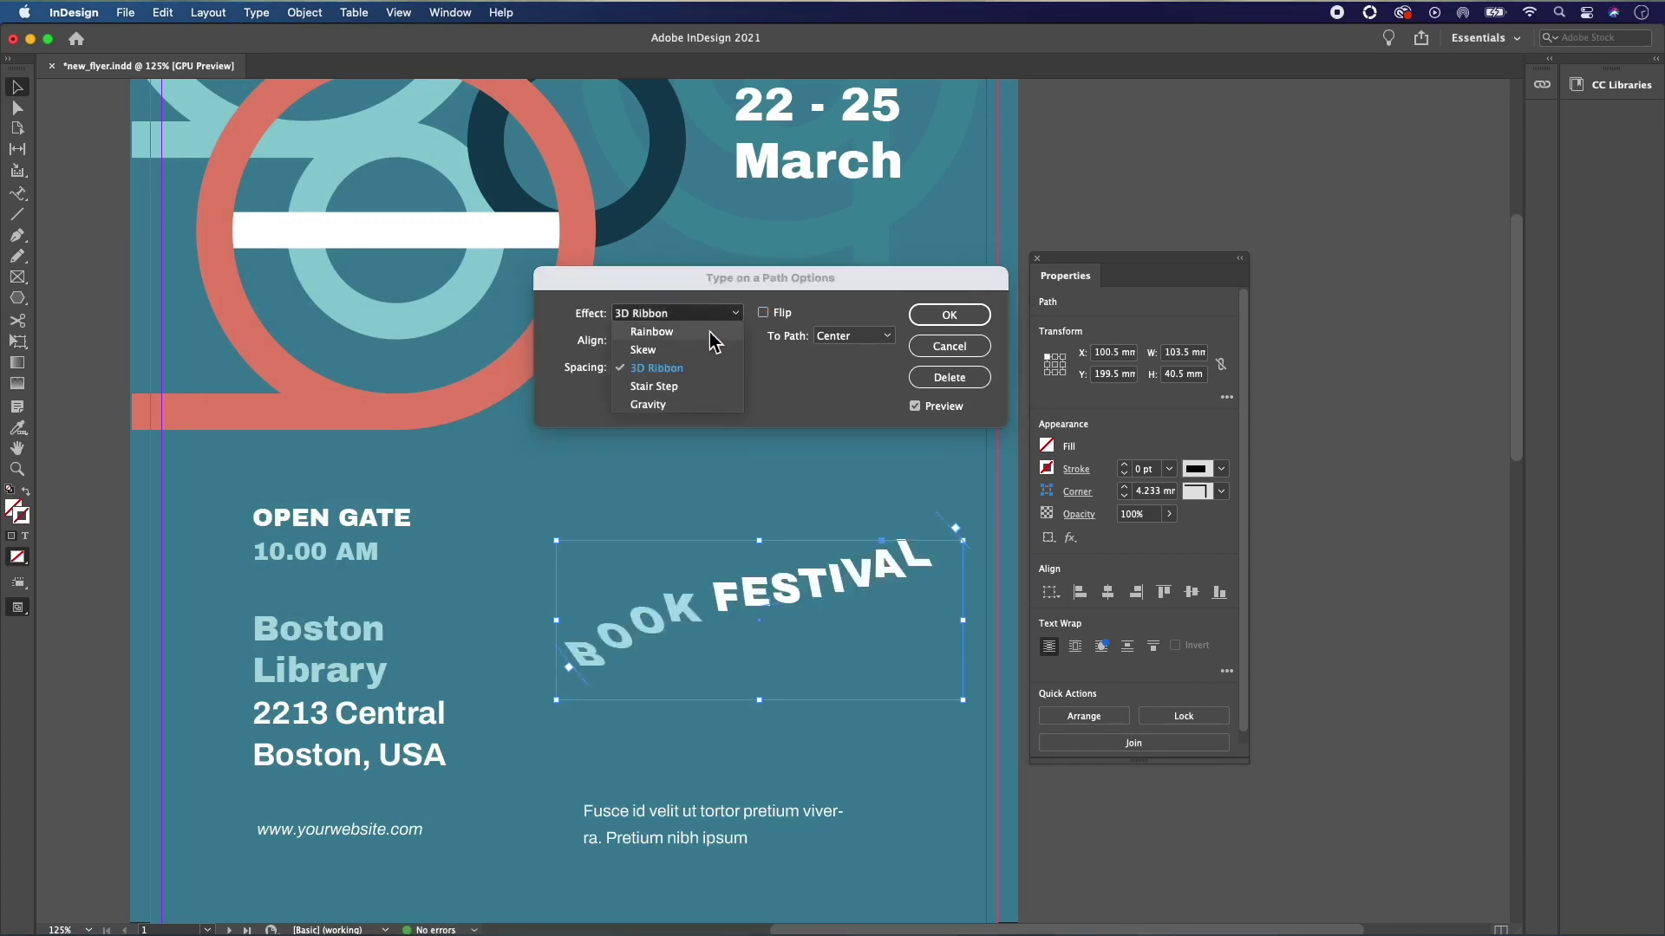
pyautogui.click(709, 336)
# Preview Descender alignment for the path text and restore the alignment to Baseline.
pyautogui.click(705, 341)
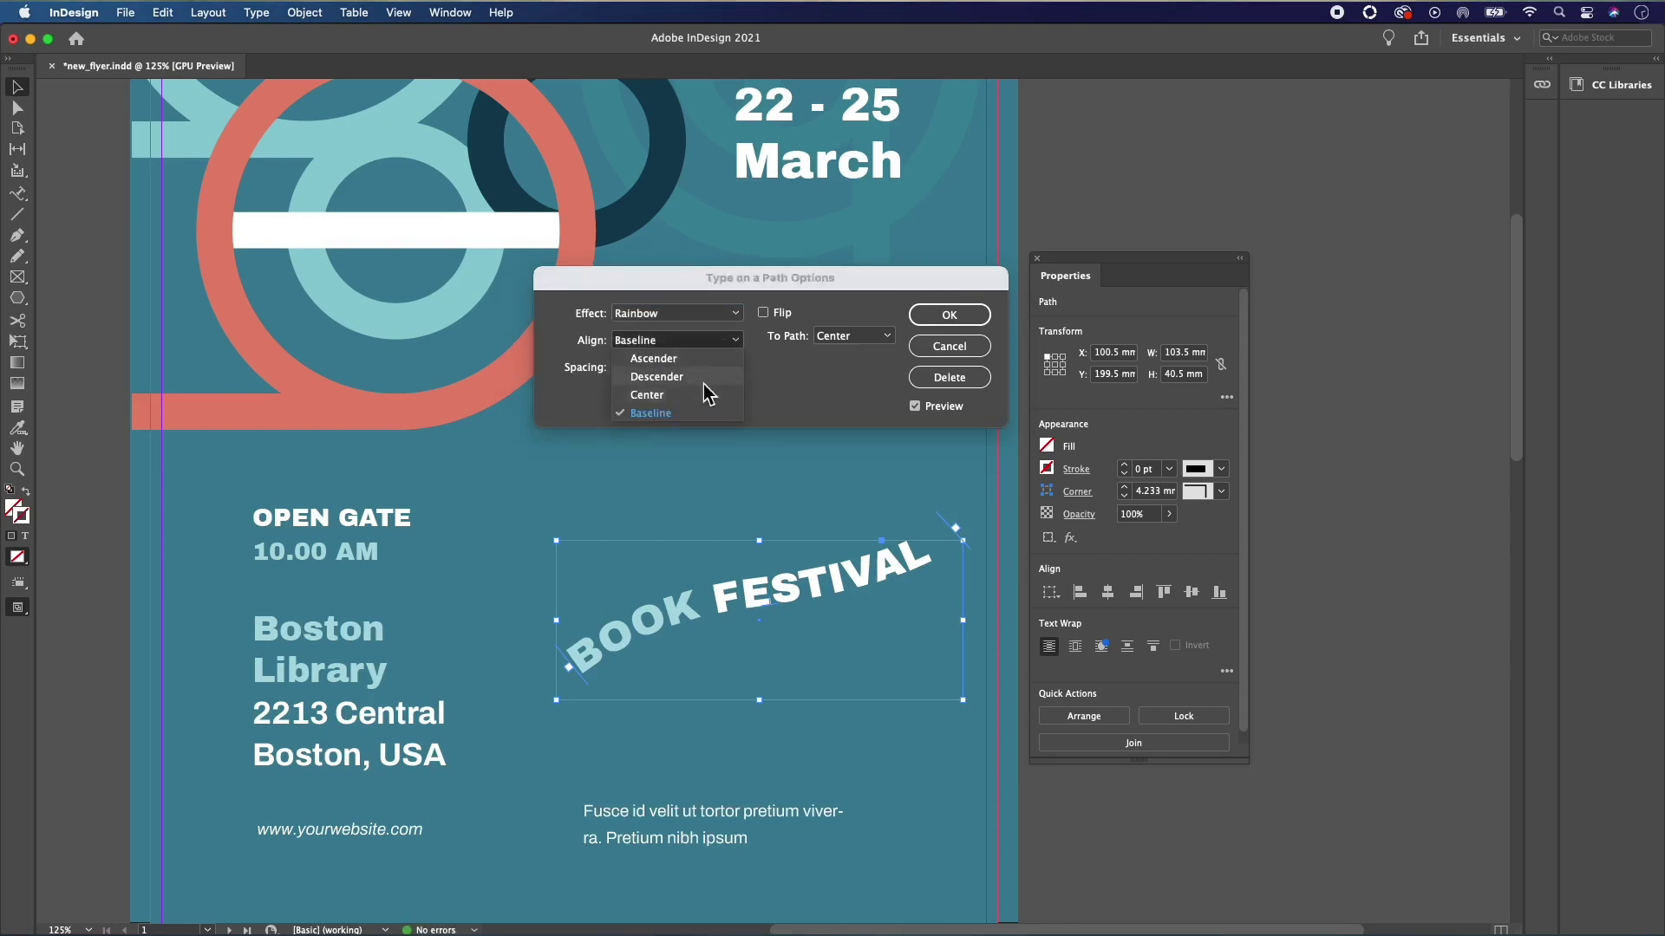
pyautogui.click(705, 378)
pyautogui.click(726, 341)
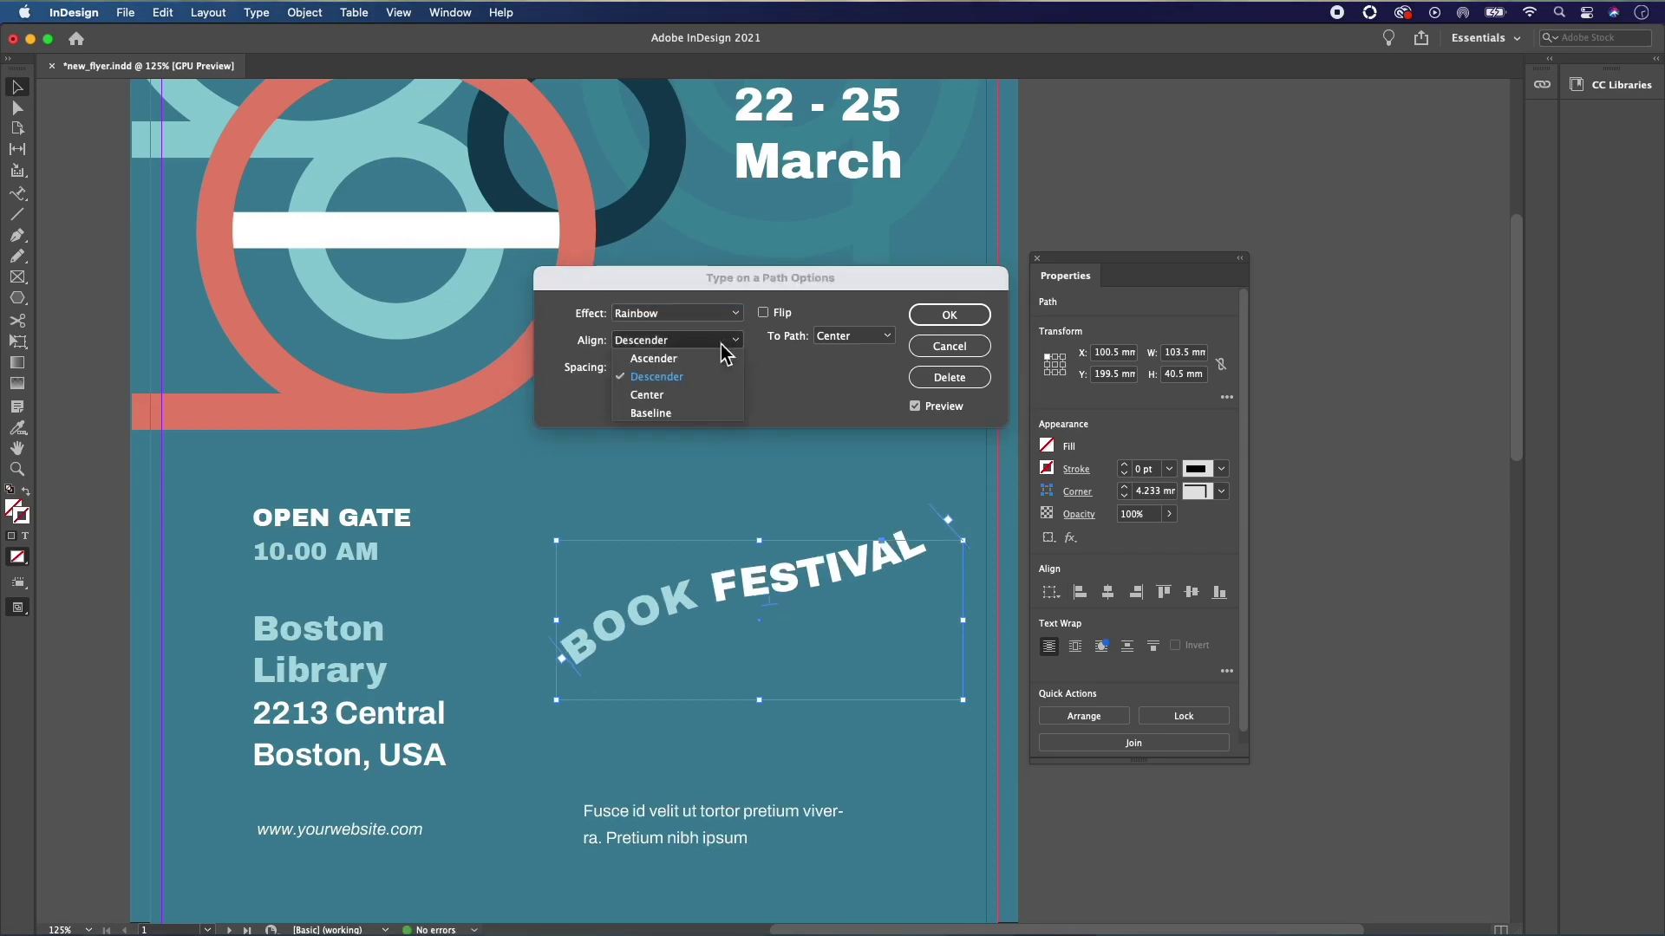
pyautogui.click(679, 413)
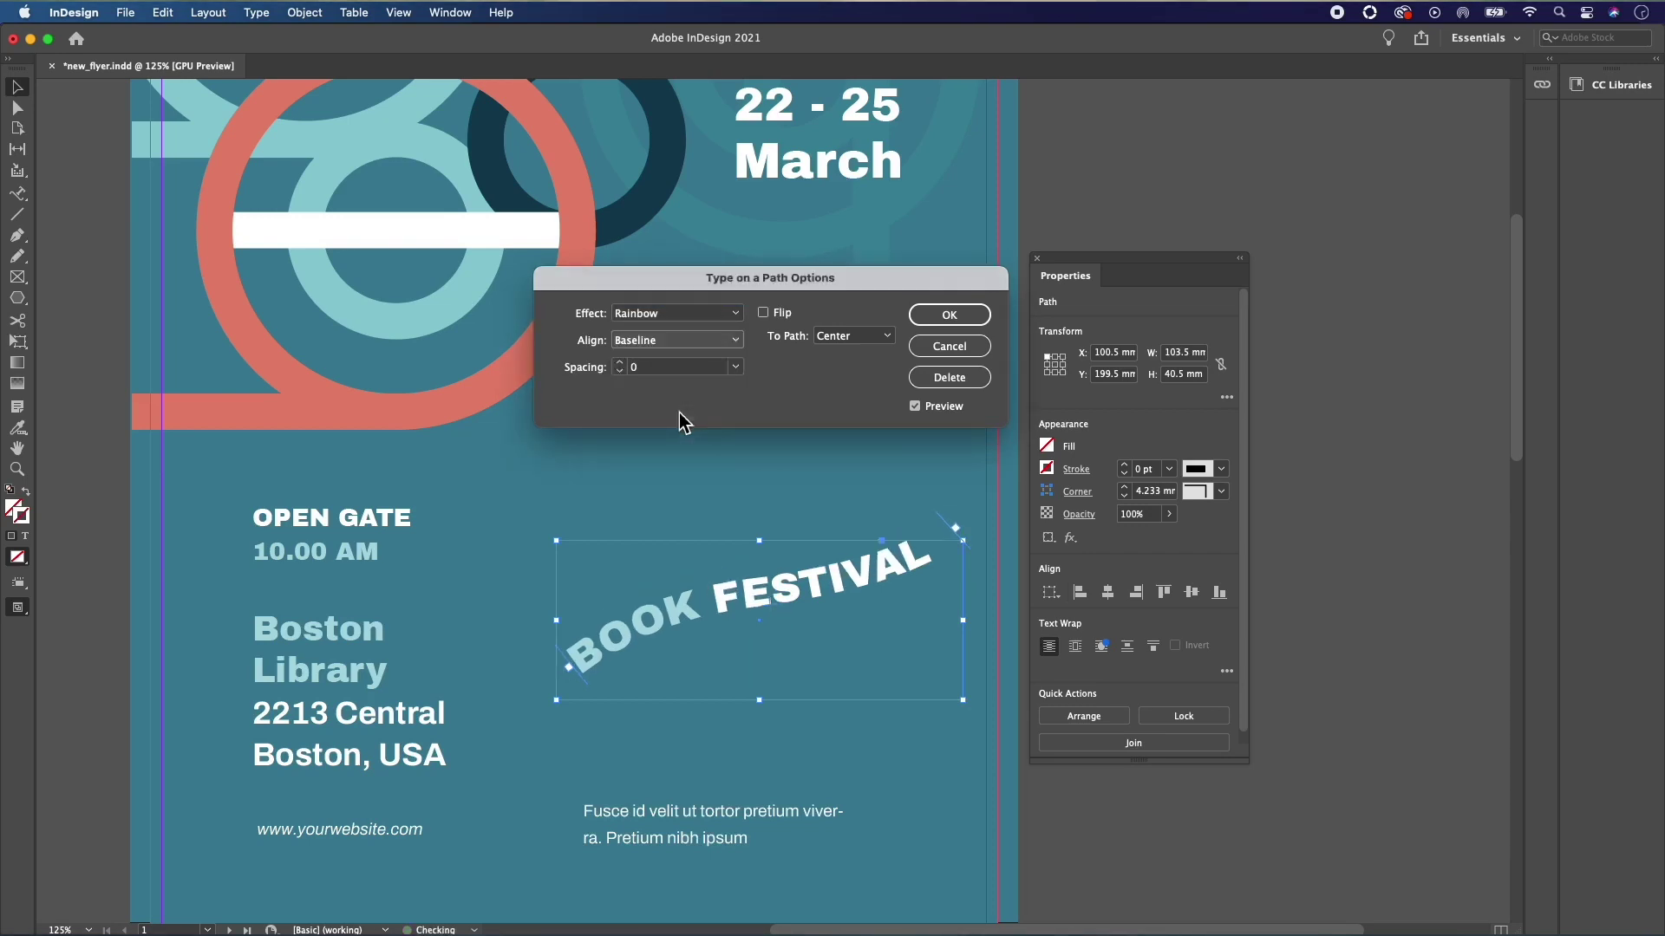
# Try increased character spacing values for the path text and return the spacing to 0.
pyautogui.click(620, 363)
pyautogui.click(619, 363)
pyautogui.click(619, 363)
pyautogui.click(620, 363)
pyautogui.click(620, 363)
pyautogui.click(621, 371)
pyautogui.click(621, 371)
pyautogui.click(621, 372)
pyautogui.click(621, 371)
pyautogui.click(620, 371)
pyautogui.click(620, 363)
pyautogui.click(620, 363)
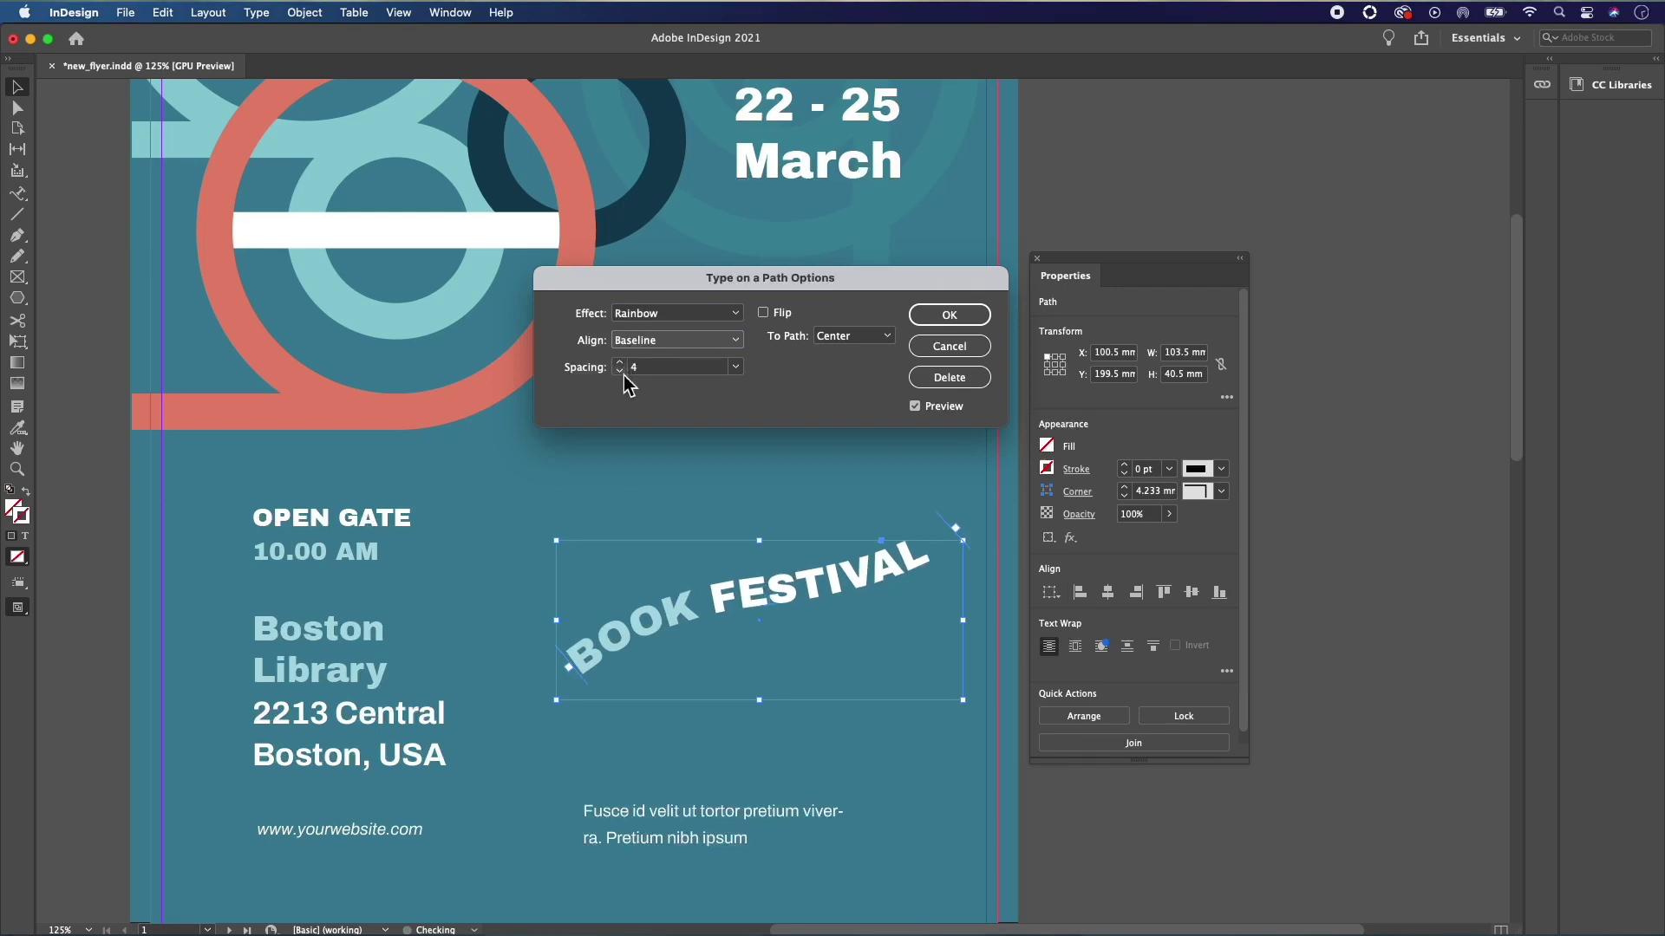
pyautogui.click(621, 371)
pyautogui.click(620, 371)
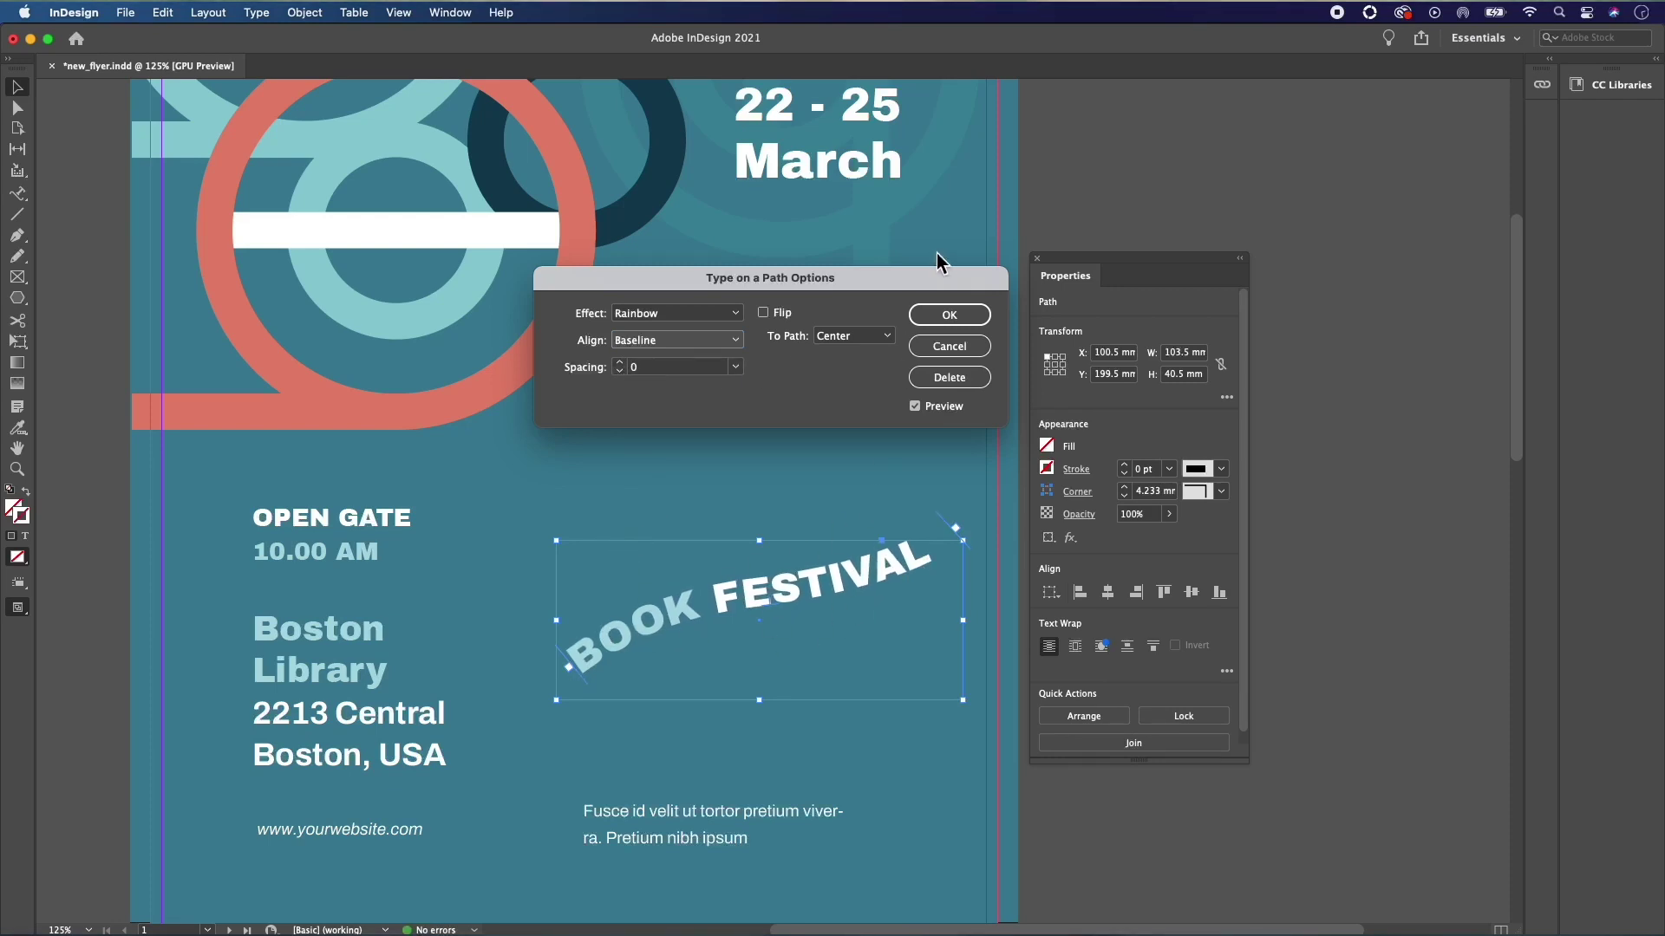
# Apply the Type on a Path options with Rainbow effect, Baseline alignment, To Path Center and spacing 0.
pyautogui.moveTo(954, 282); pyautogui.dragTo(868, 305)
pyautogui.click(868, 338)
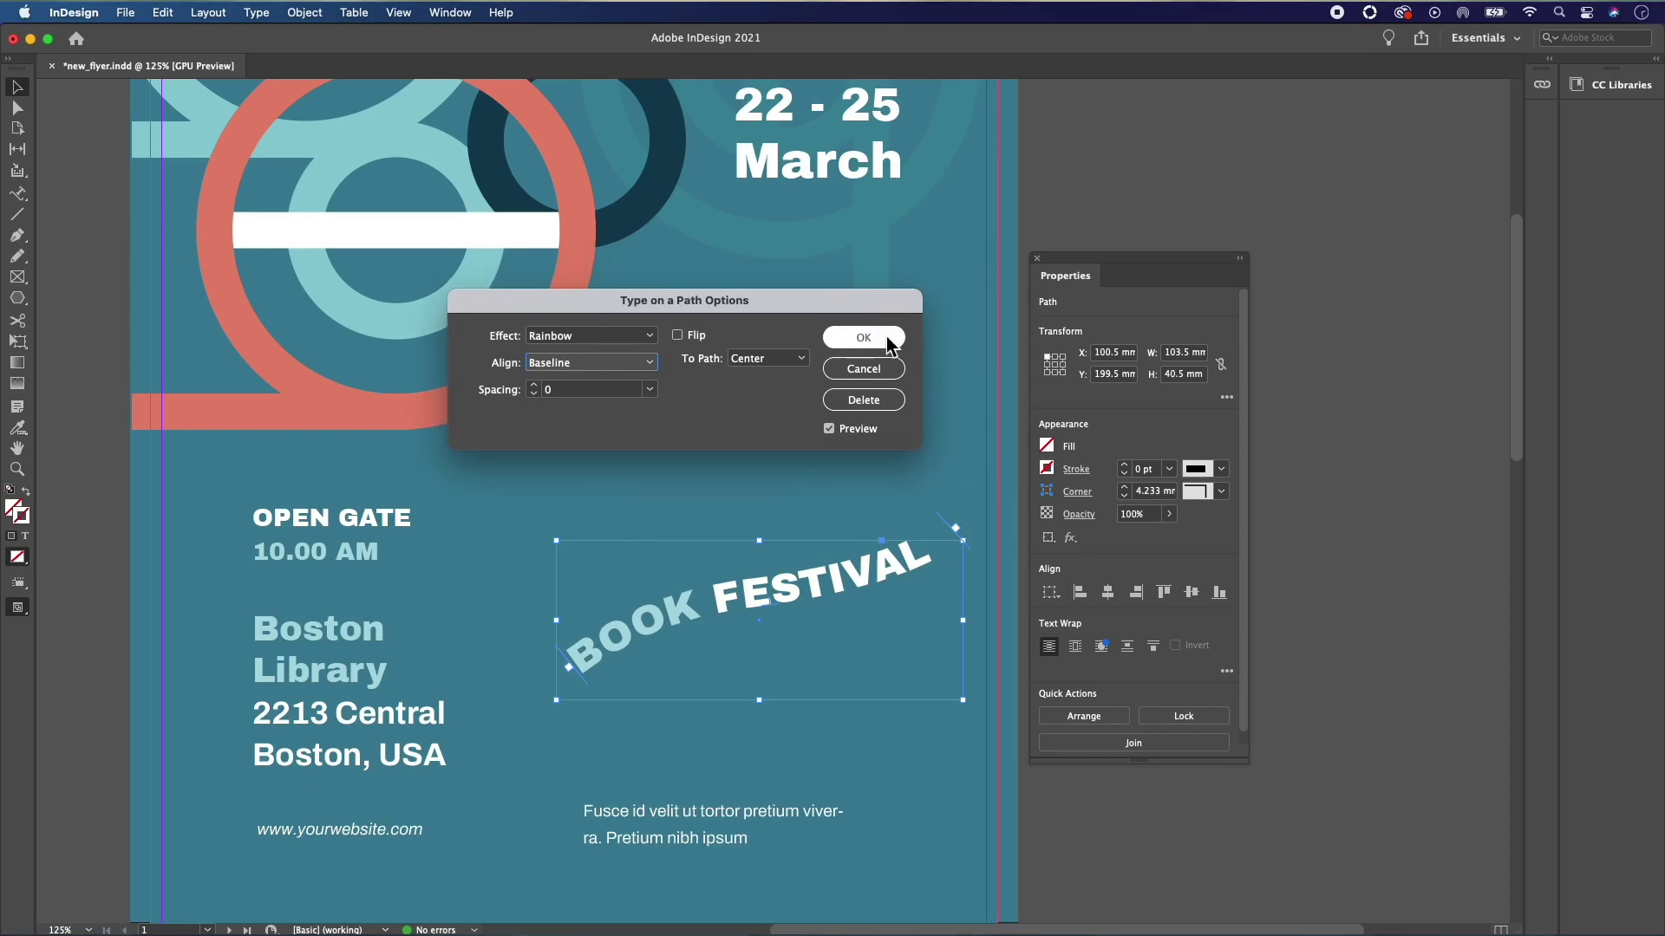
pyautogui.click(886, 336)
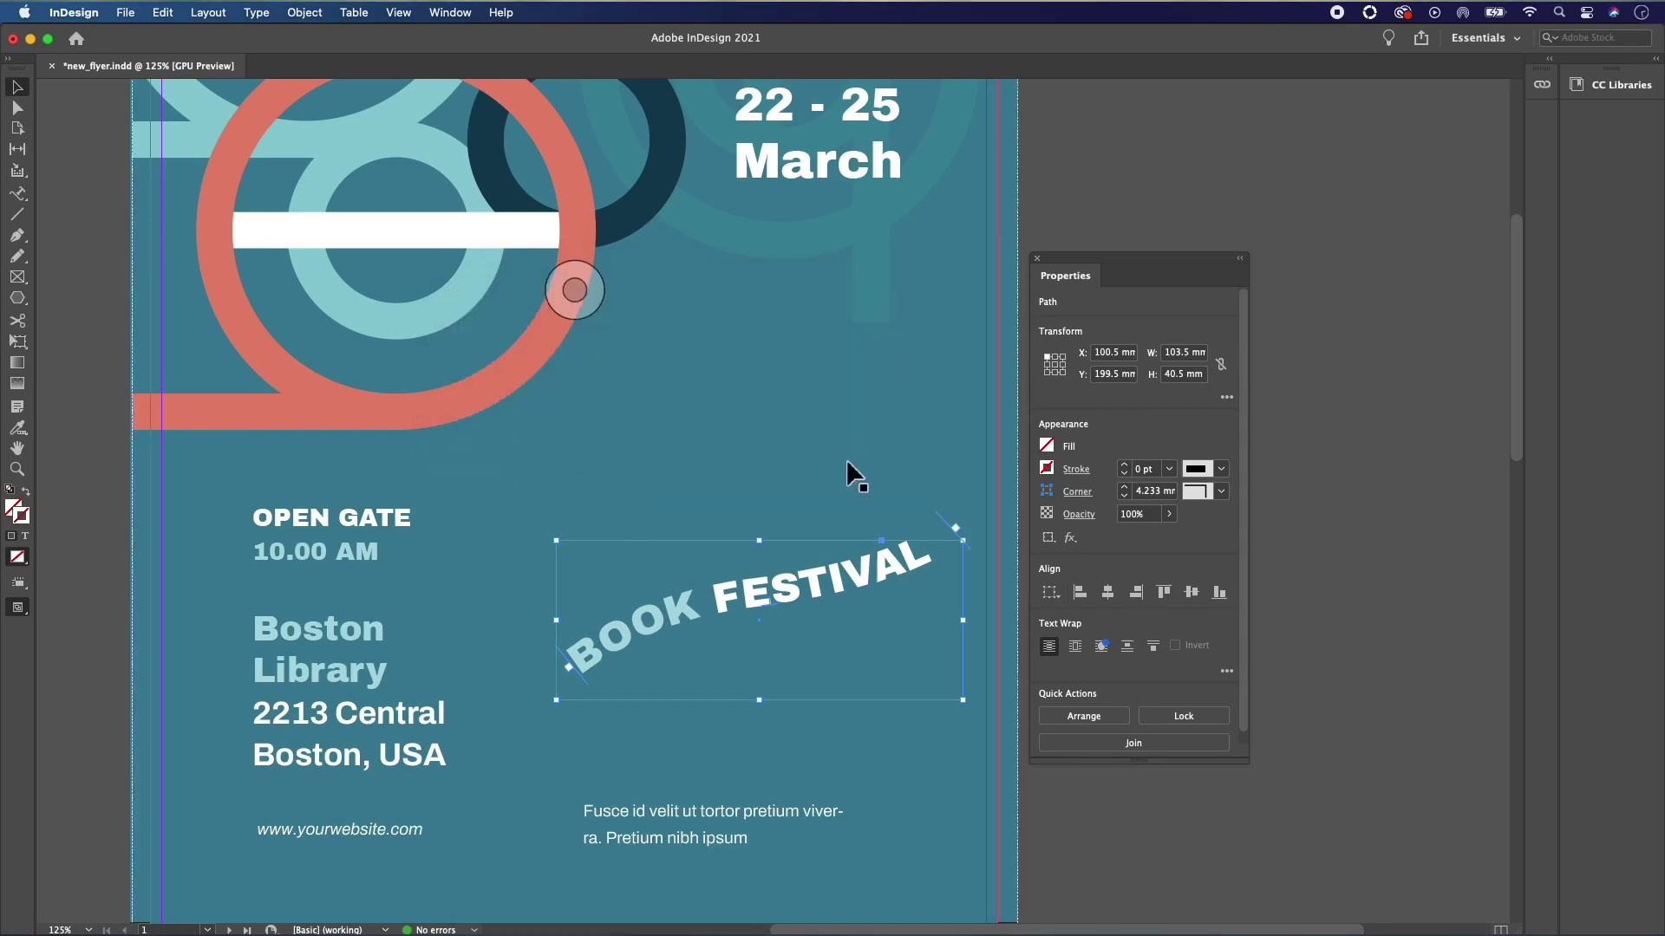